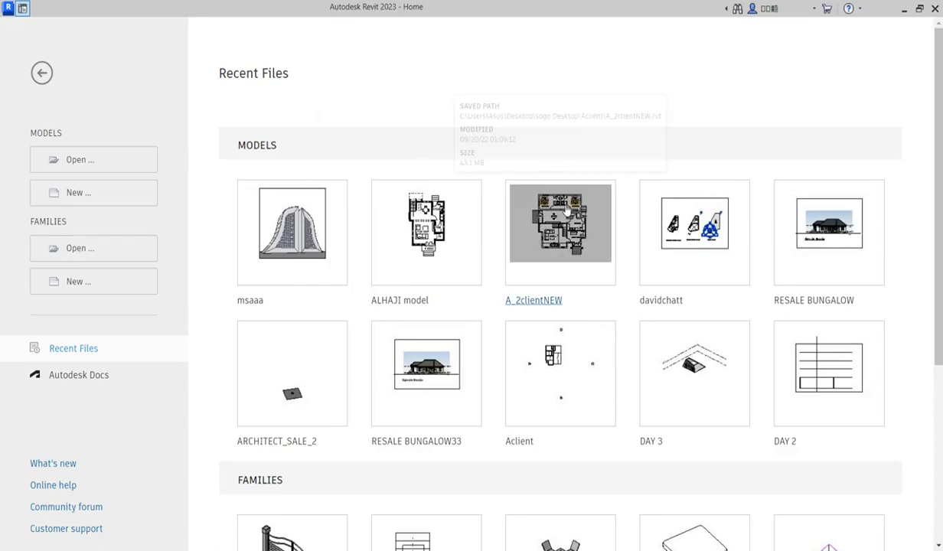
Create a new family from the English Metric Entourage.rft template
left_click(79, 282)
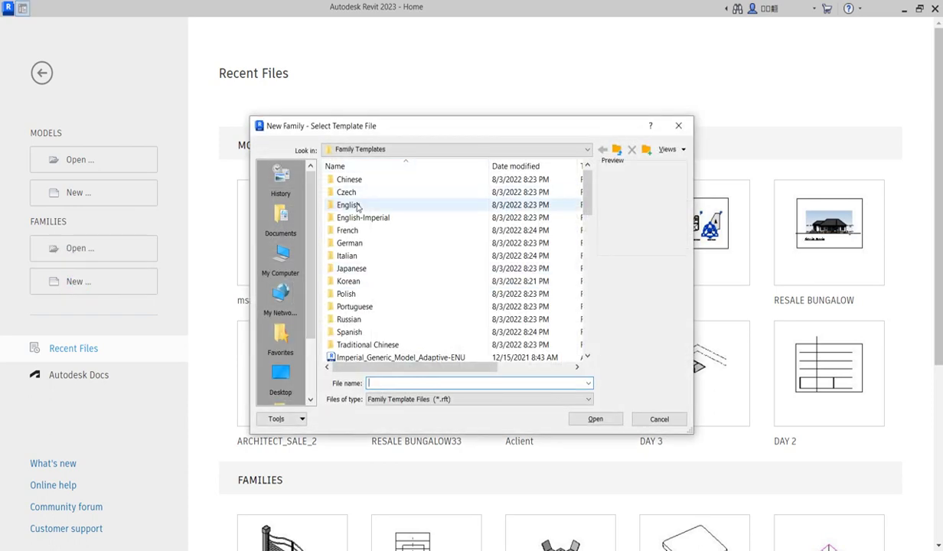
double_click(356, 206)
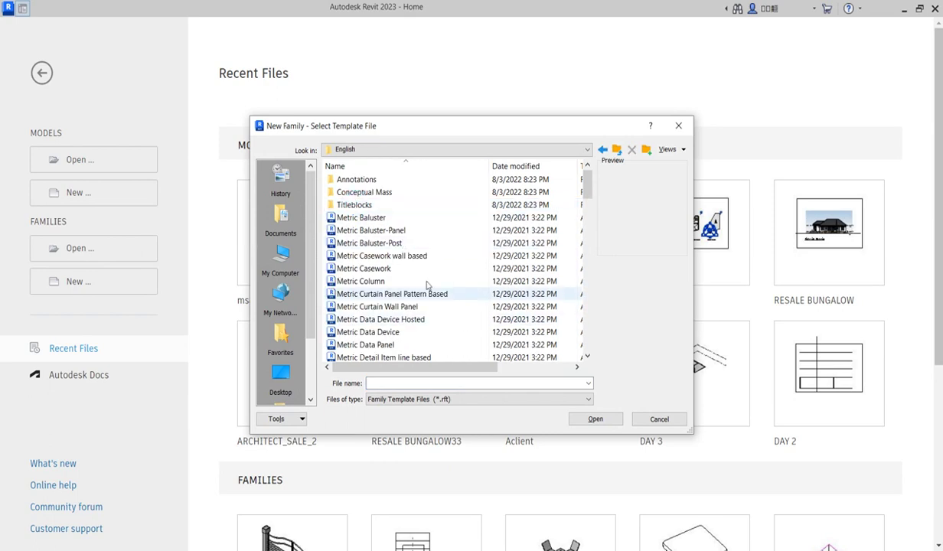
scroll(425, 280, "down", 1)
scroll(426, 282, "down", 2)
scroll(418, 312, "down", 1)
scroll(420, 314, "down", 1)
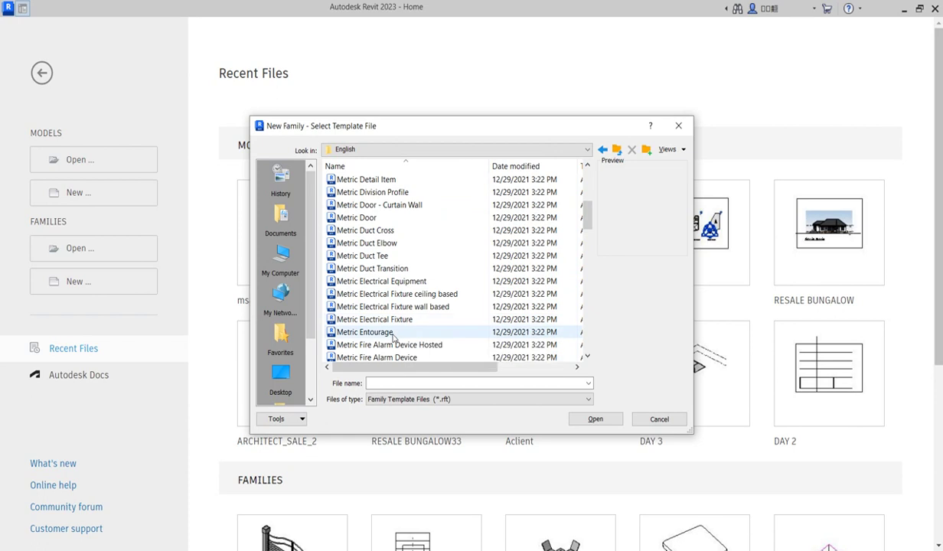
left_click(391, 334)
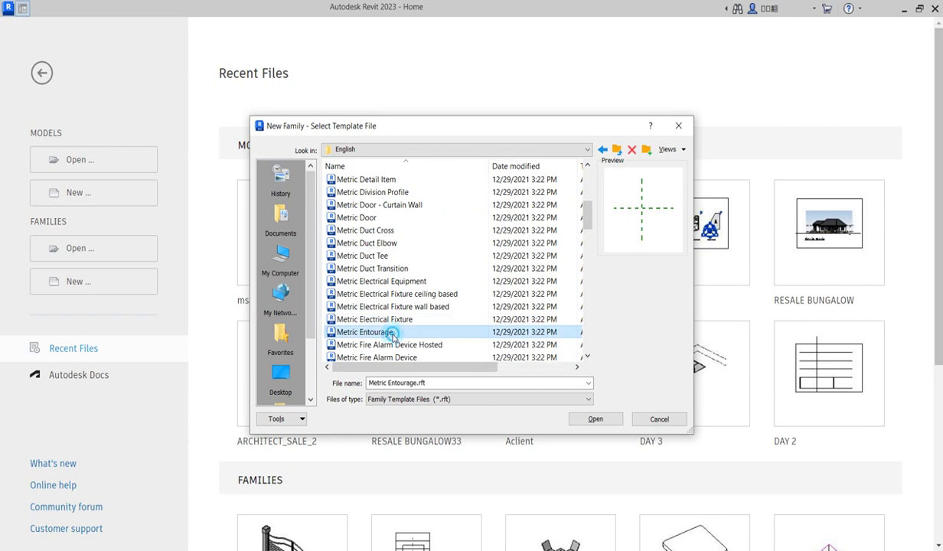
left_click(600, 423)
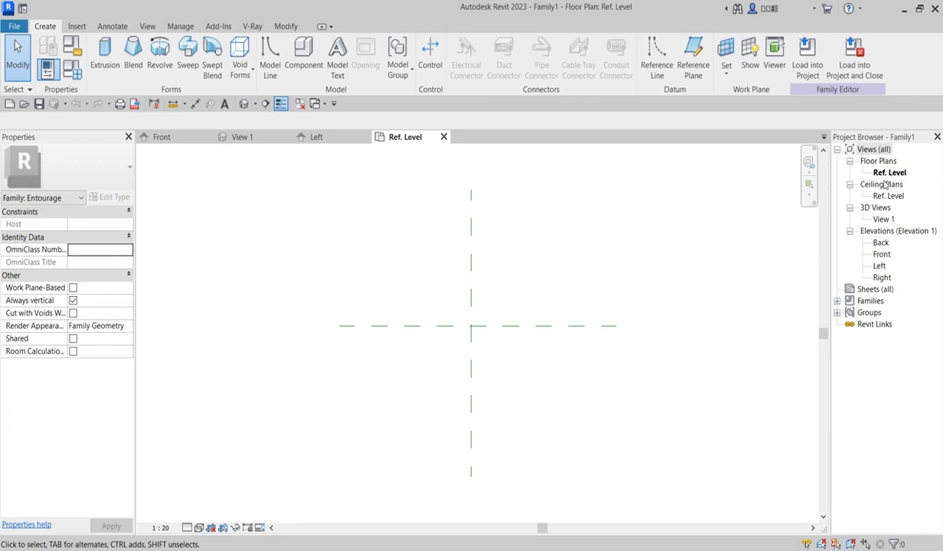
Open the Front elevation, zoom to fit, and glance over the Annotate tools before returning to Create
double_click(881, 254)
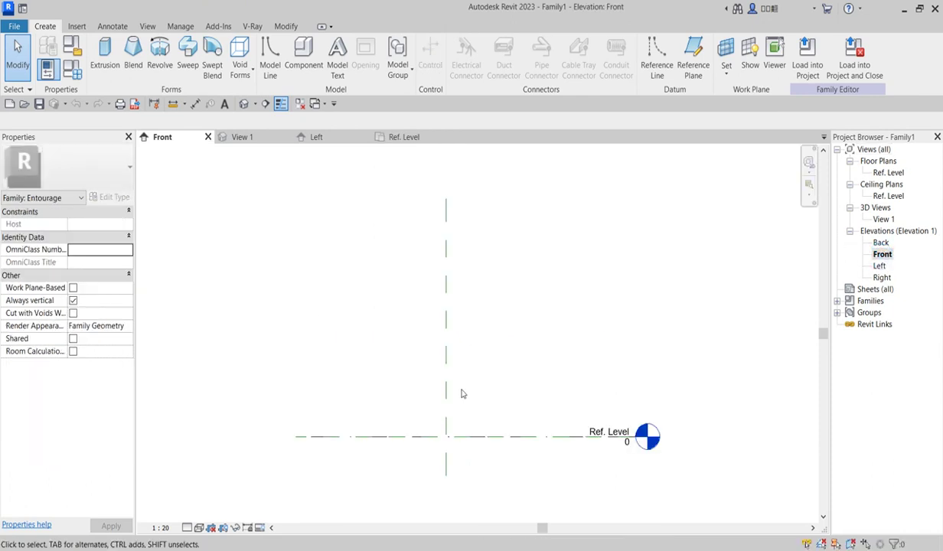
scroll(432, 378, "down", 1)
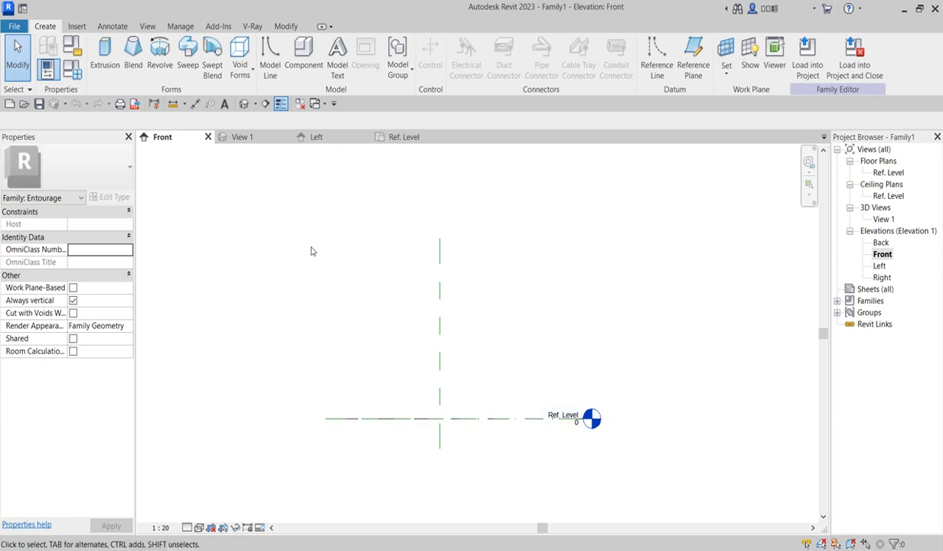
scroll(430, 417, "down", 1)
scroll(430, 417, "down", 1)
scroll(432, 406, "up", 1)
scroll(437, 375, "up", 1)
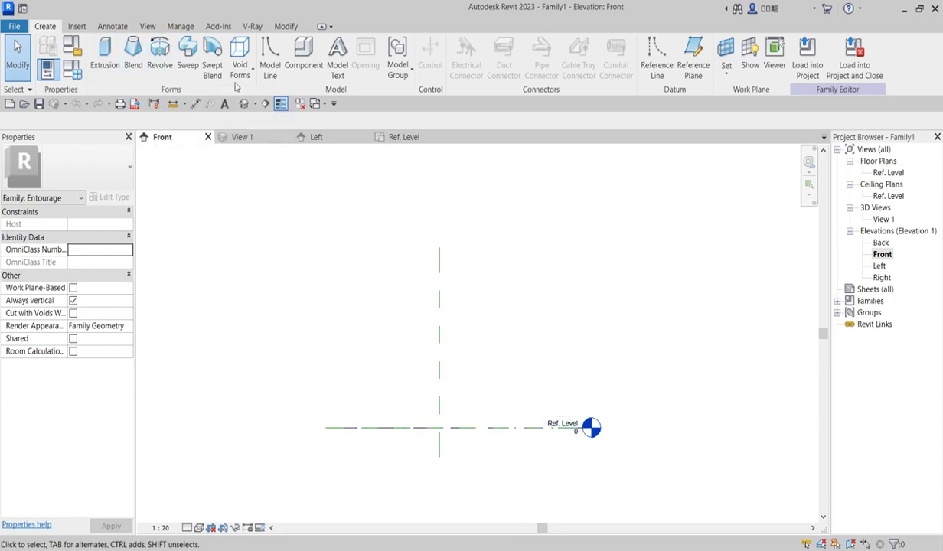
left_click(105, 27)
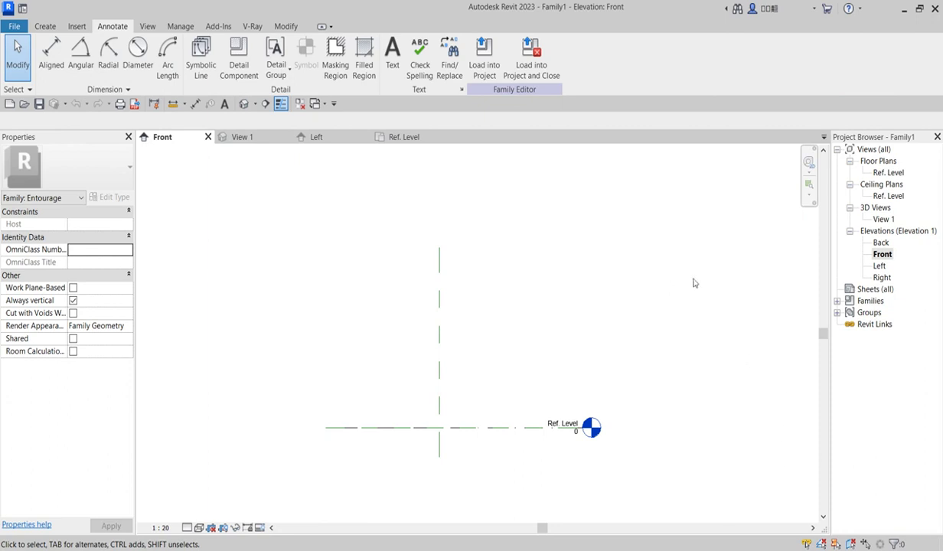
left_click(45, 27)
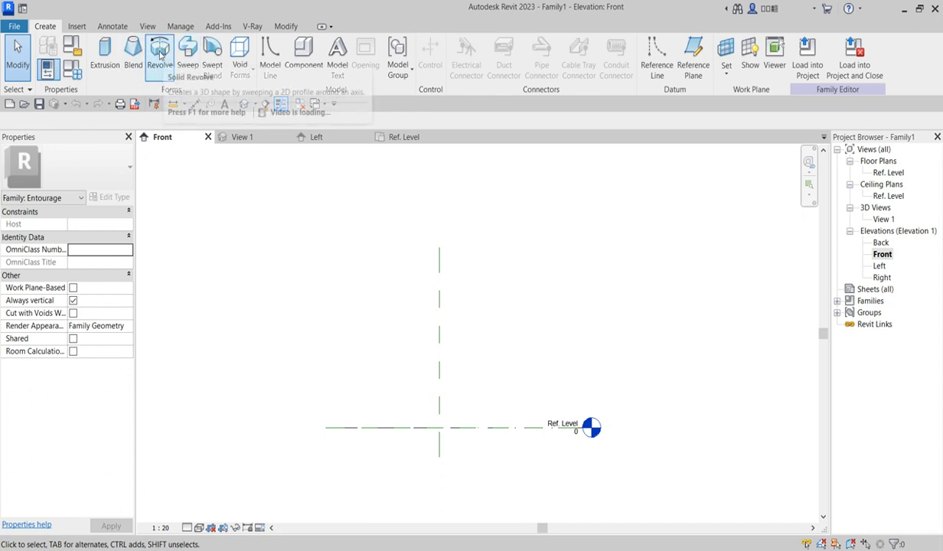
Start a solid Revolve and draw an 800-long vertical profile line from the planes' intersection
left_click(159, 54)
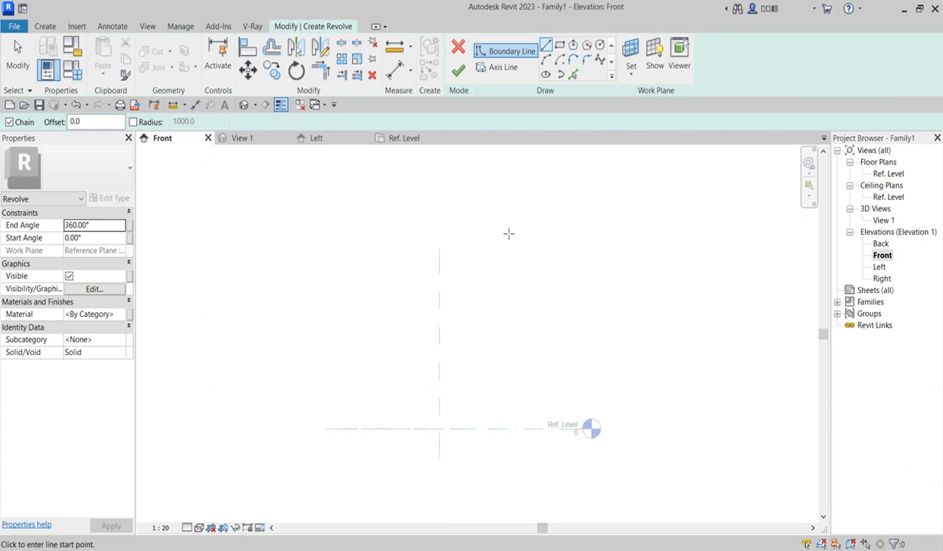
left_click(439, 428)
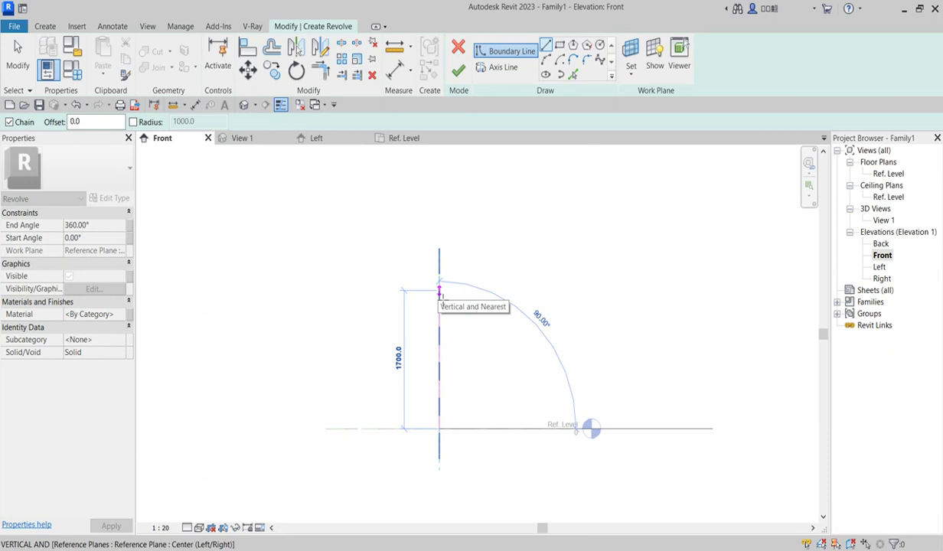
type("800")
key("Return")
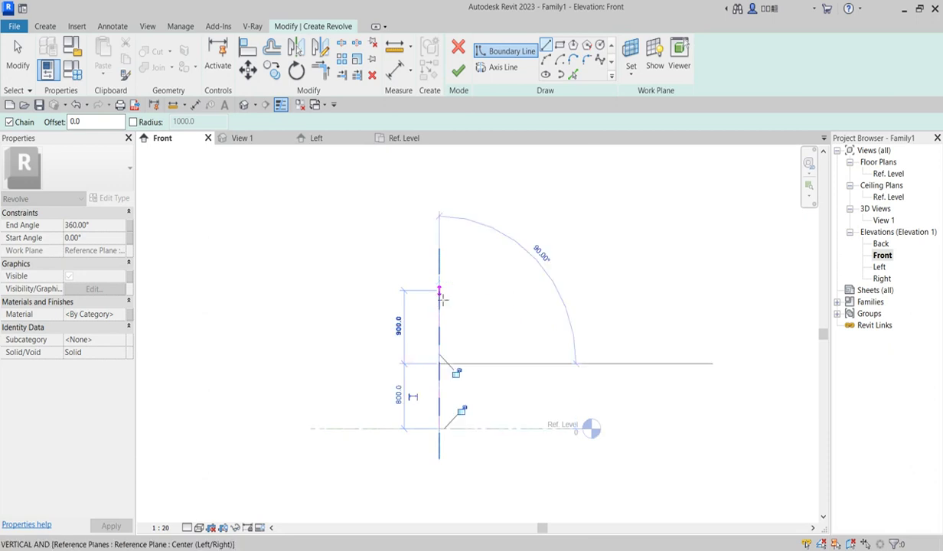
scroll(508, 375, "up", 2)
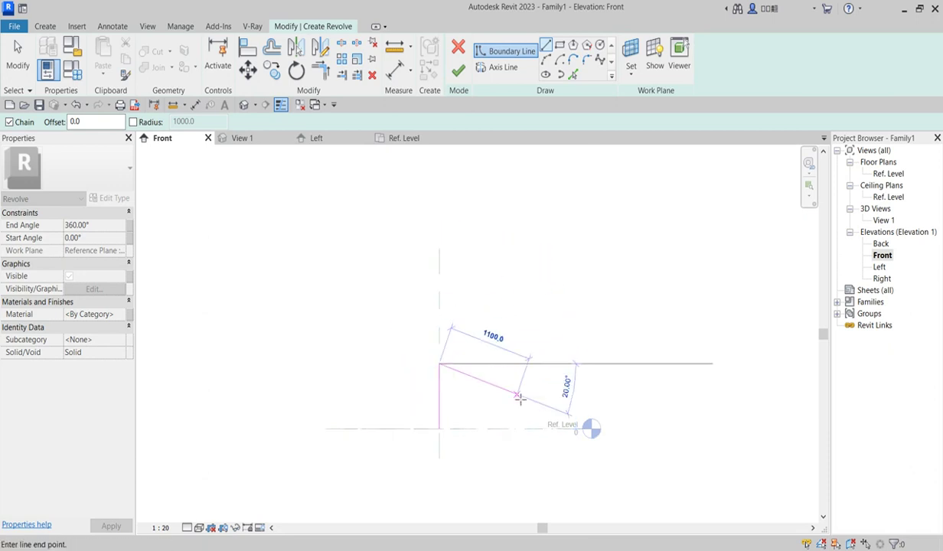
key("Escape")
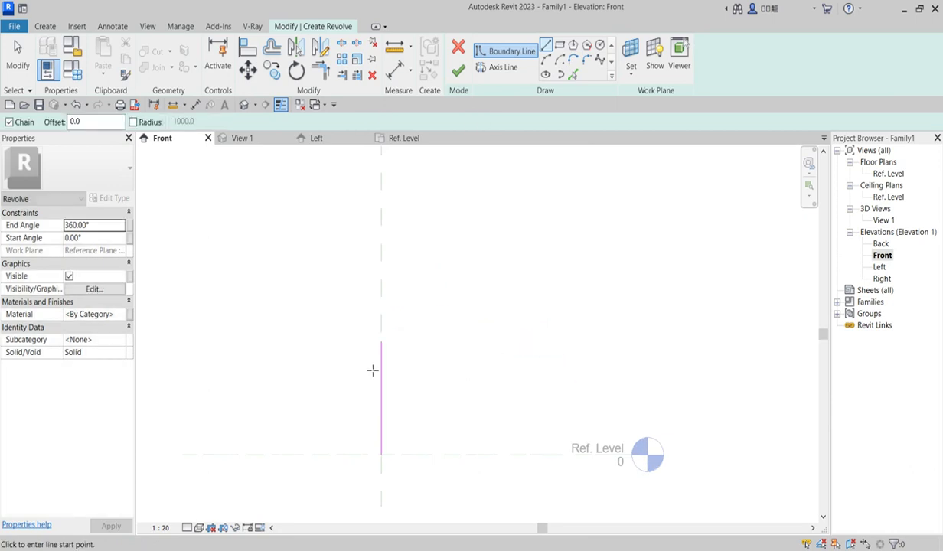
scroll(373, 371, "up", 2)
Draw a horizontal boundary line from the vertical line's top, then delete the vertical line
left_click(387, 330)
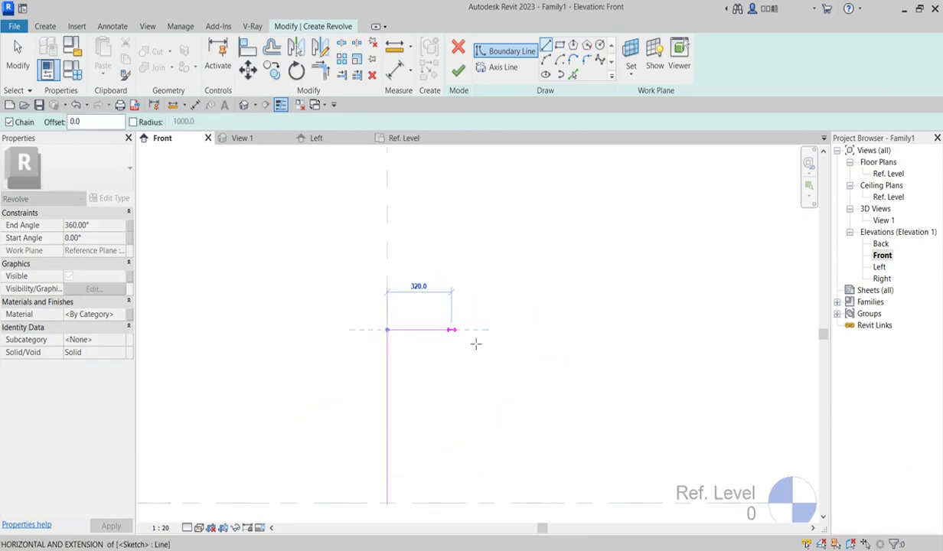
left_click(475, 330)
key("Escape")
key("Escape")
key("Escape")
left_click(386, 387)
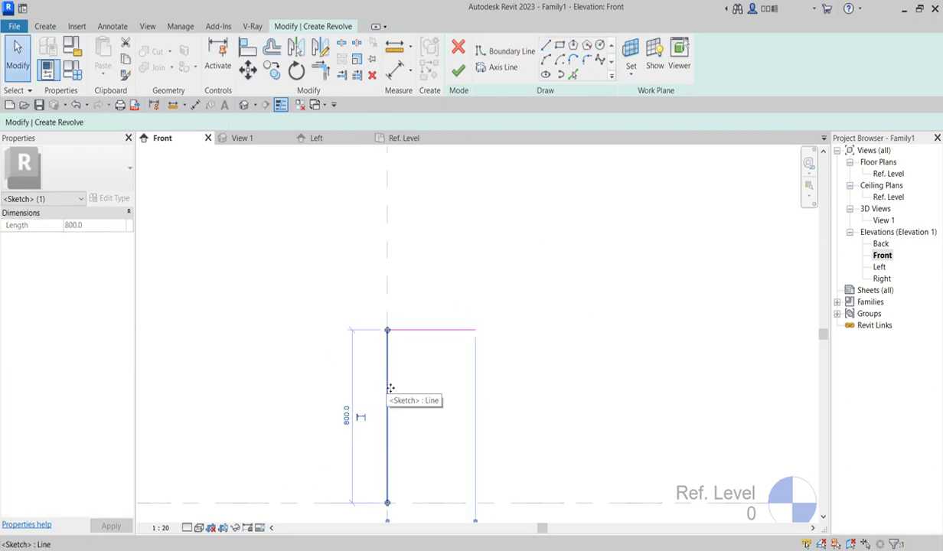
key("Delete")
scroll(386, 390, "down", 2)
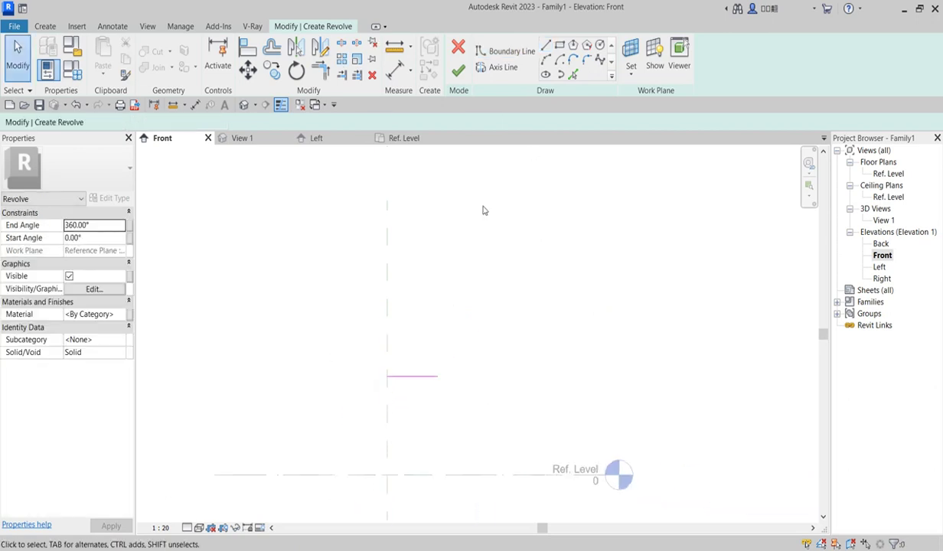
Sketch a 680-long axis up the centre plane from the 440-long line's left end
left_click(502, 68)
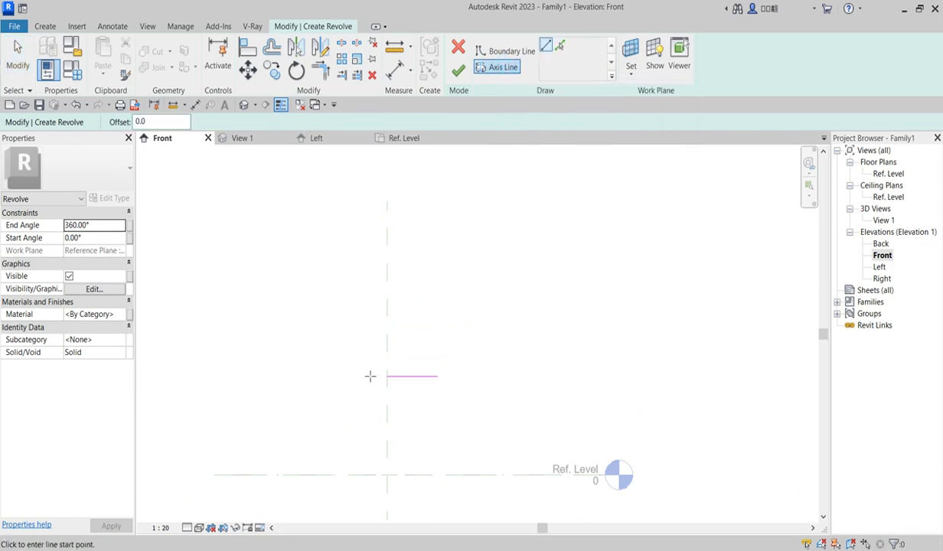
scroll(375, 375, "up", 2)
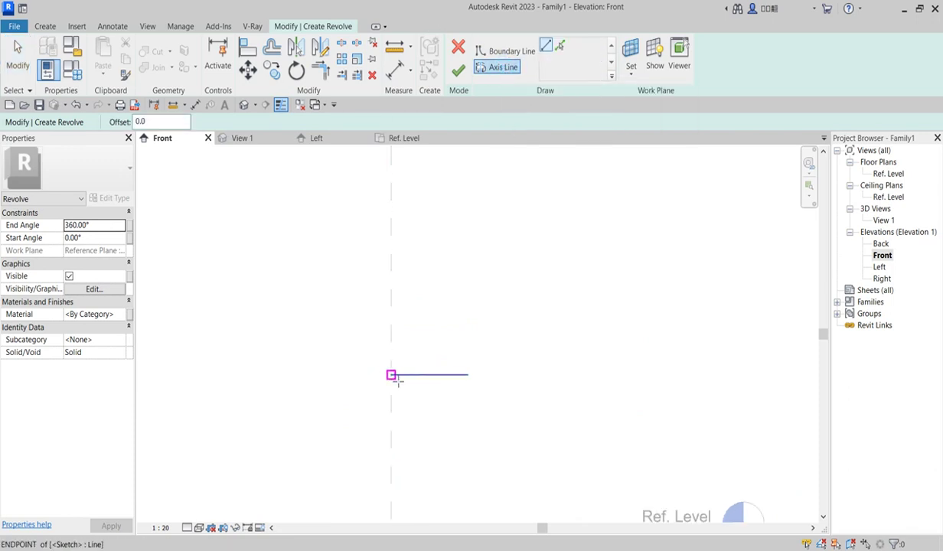
left_click(391, 374)
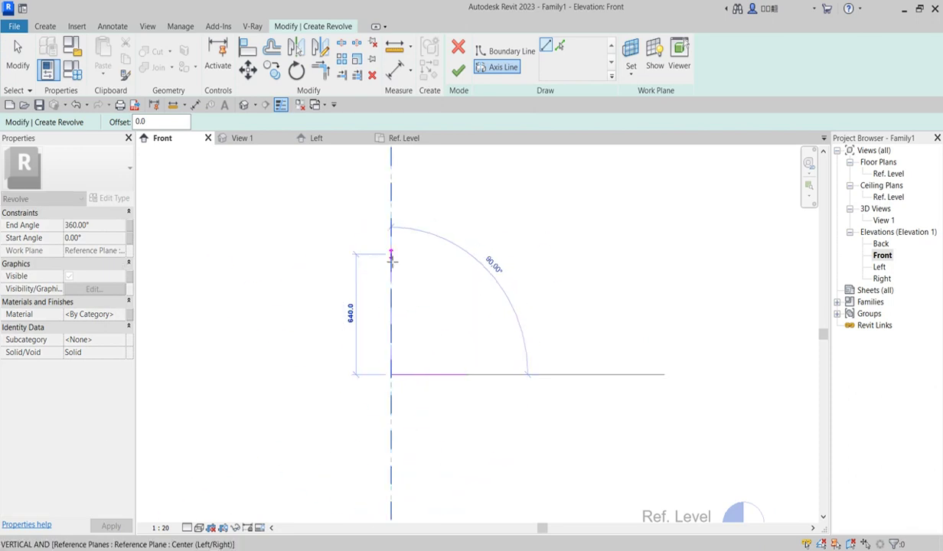
left_click(391, 246)
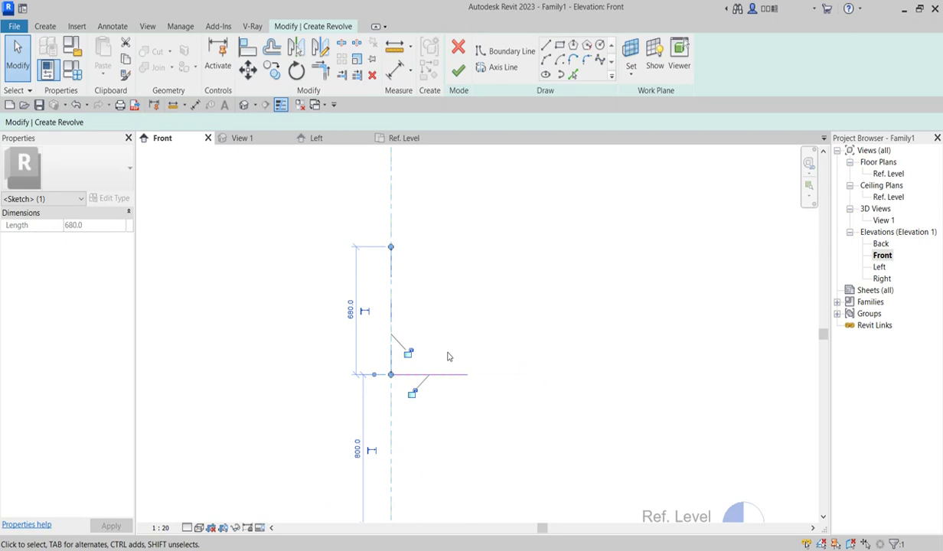
left_click(533, 442)
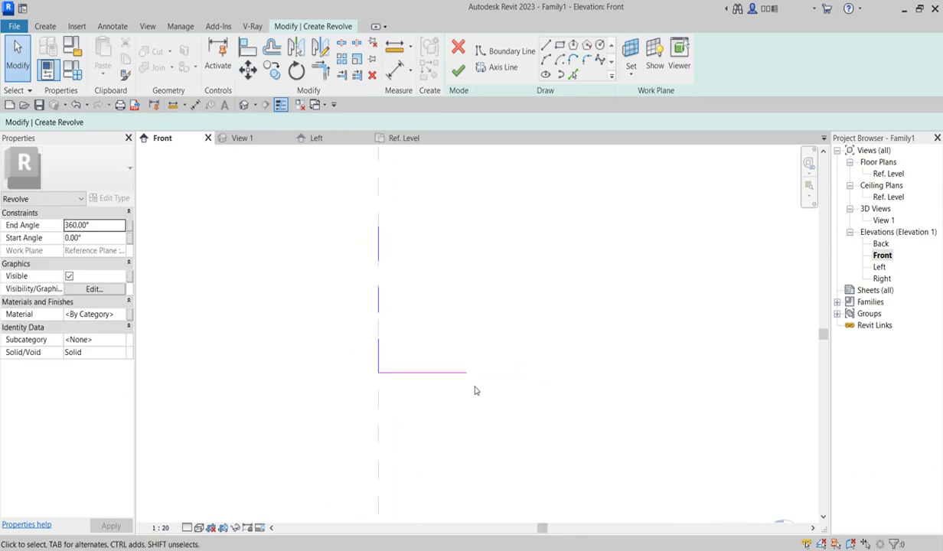
left_click(441, 368)
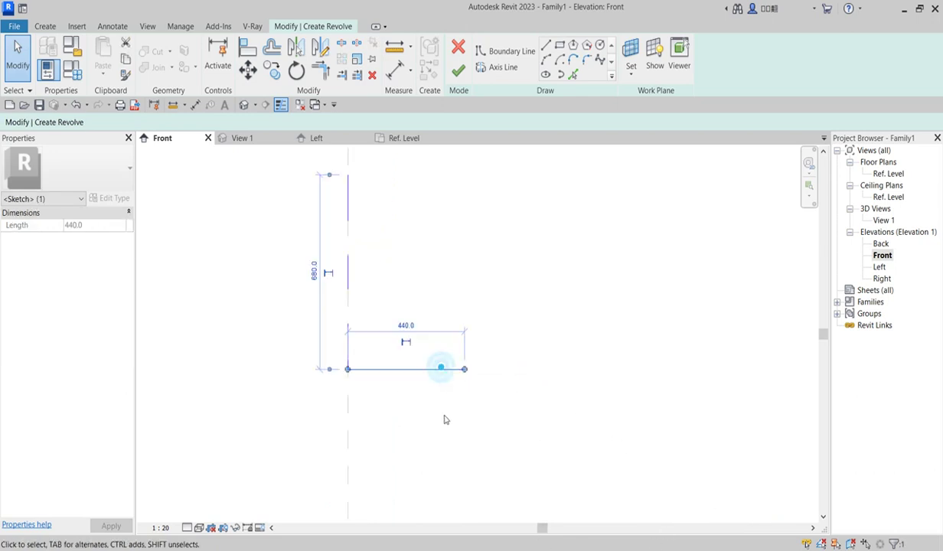
left_click(659, 257)
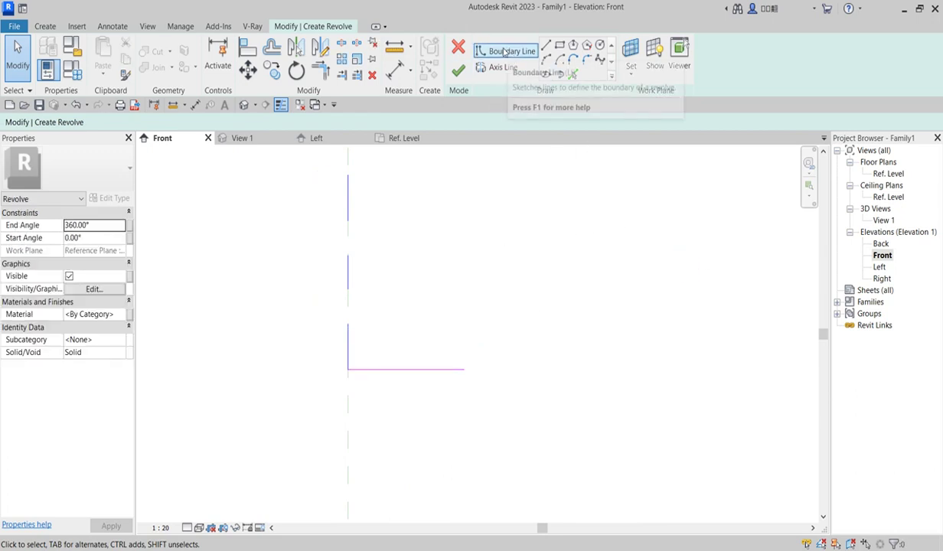
Draw chained boundary lines closing an 85-wide, 160-tall rectangle on the base line beside the axis
left_click(504, 51)
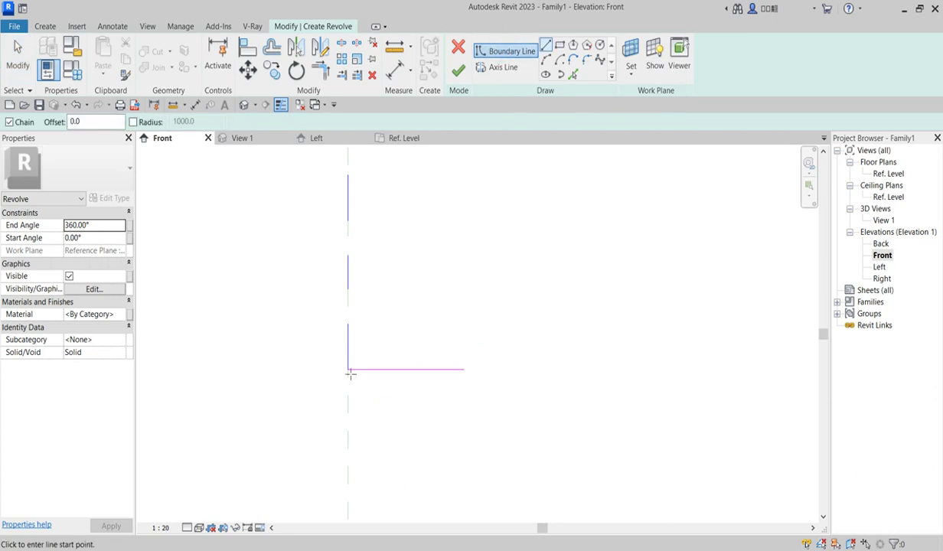
left_click(348, 175)
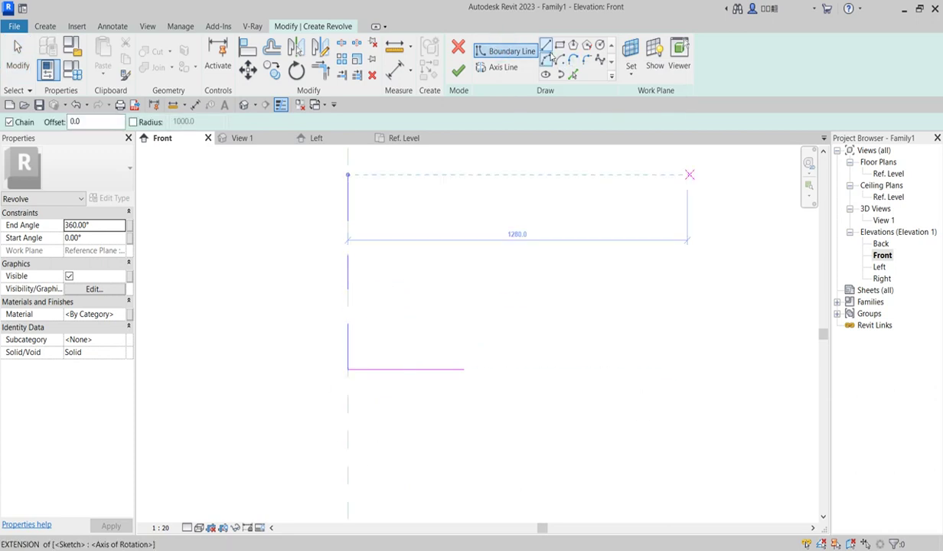
left_click(546, 47)
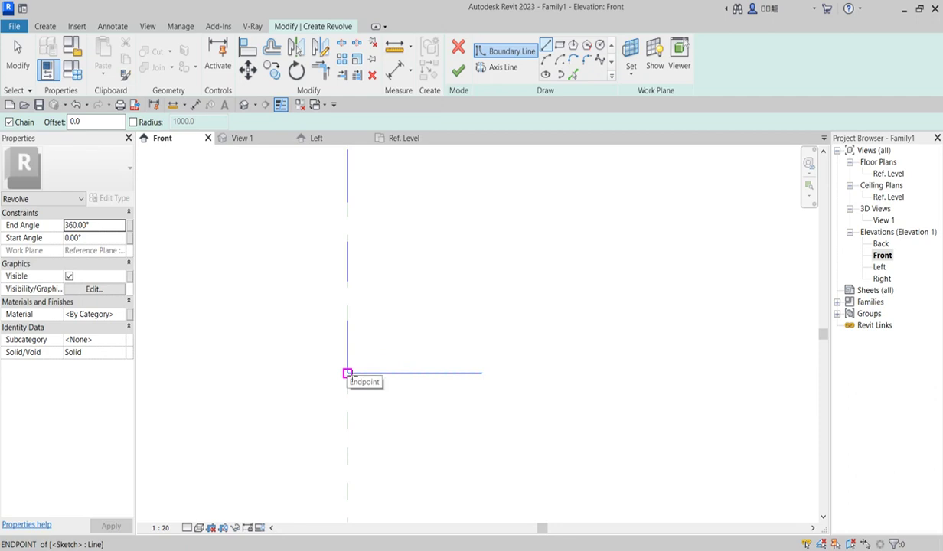
left_click(346, 373)
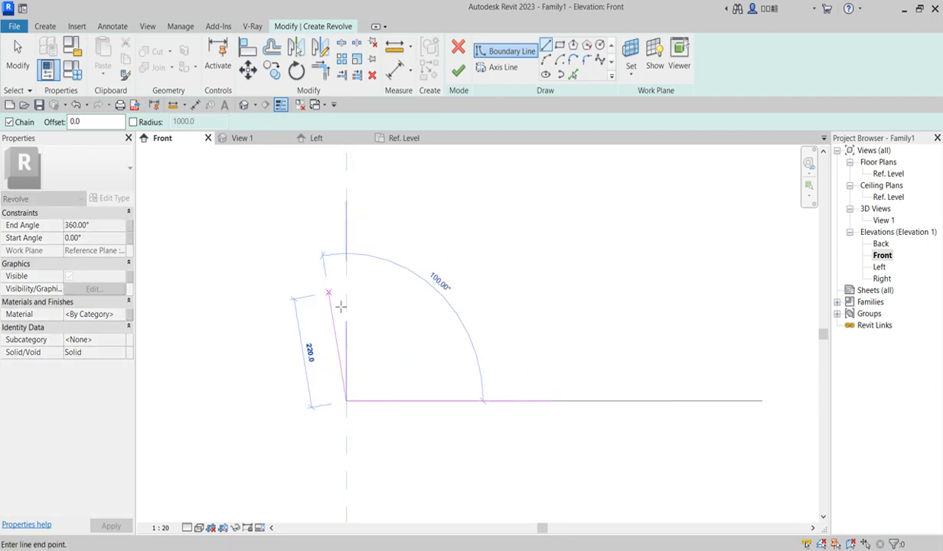
scroll(355, 306, "down", 2, "ctrl")
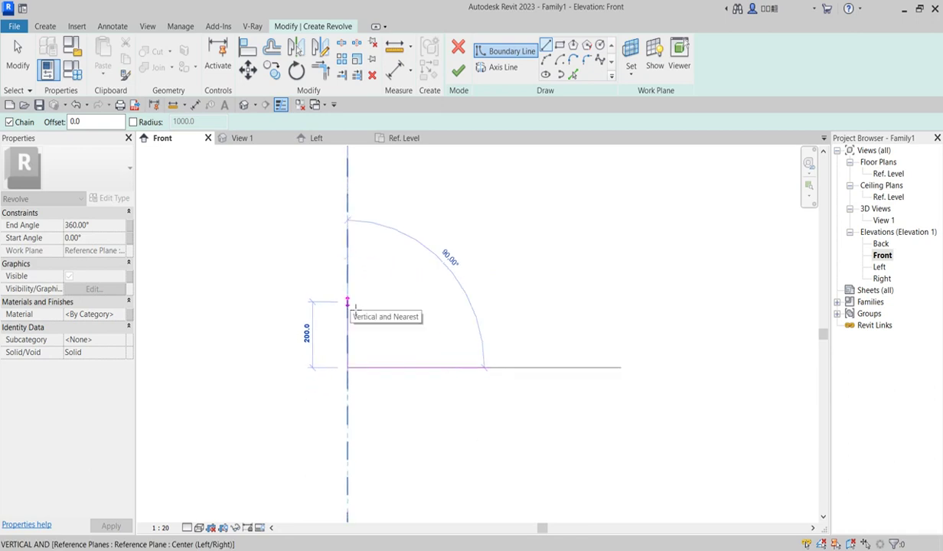
scroll(355, 308, "up", 1, "ctrl")
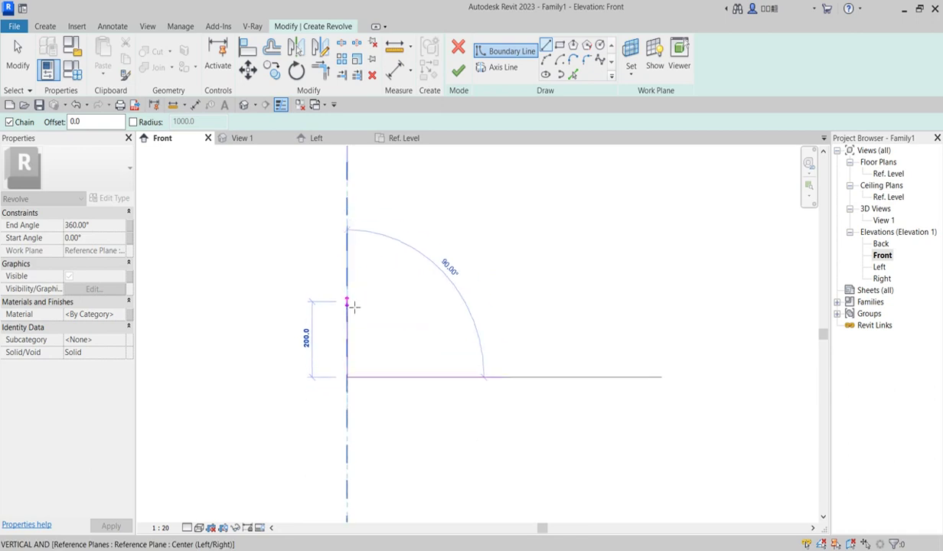
scroll(351, 322, "up", 2, "ctrl")
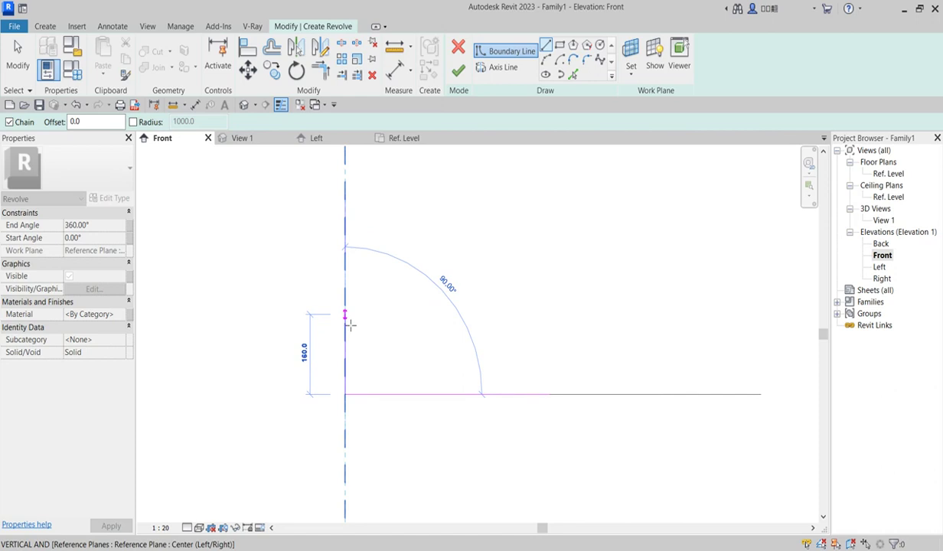
left_click(345, 314)
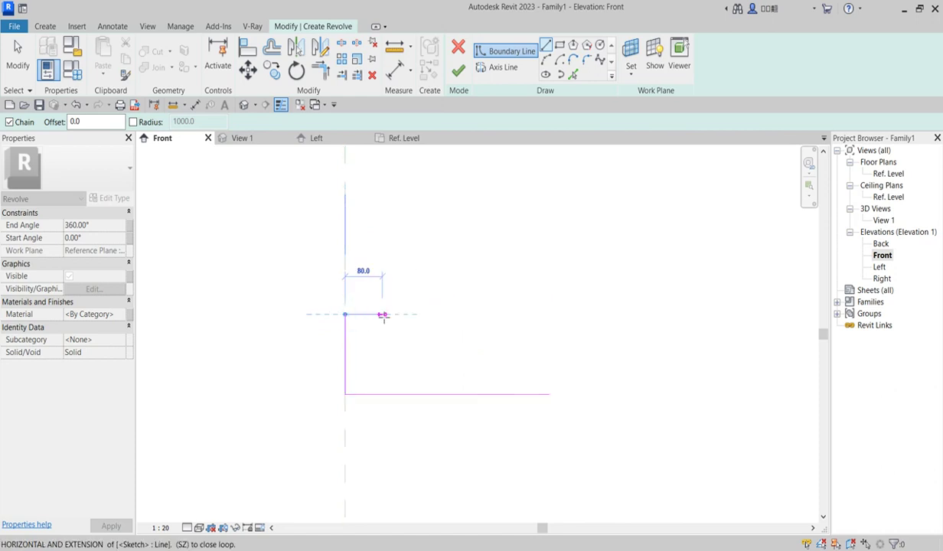
left_click(385, 314)
scroll(385, 316, "up", 1)
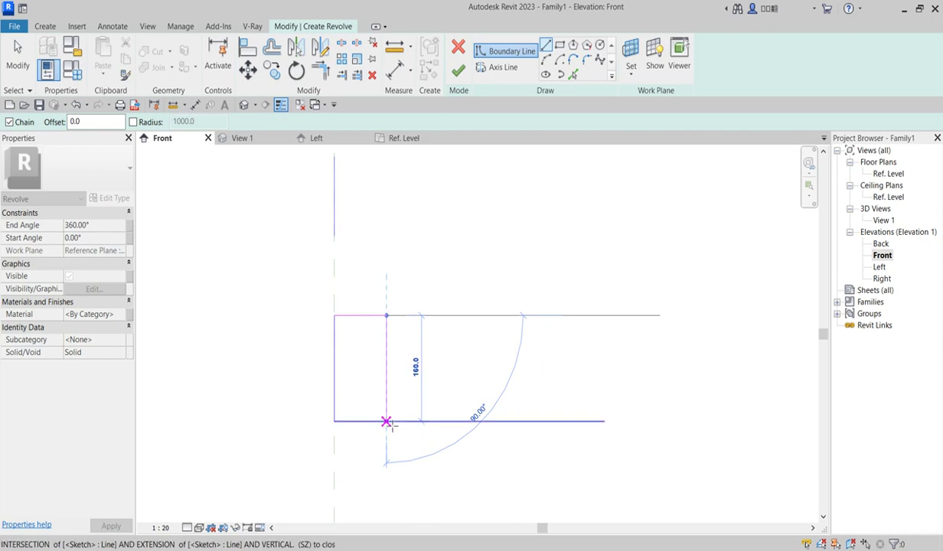
left_click(386, 421)
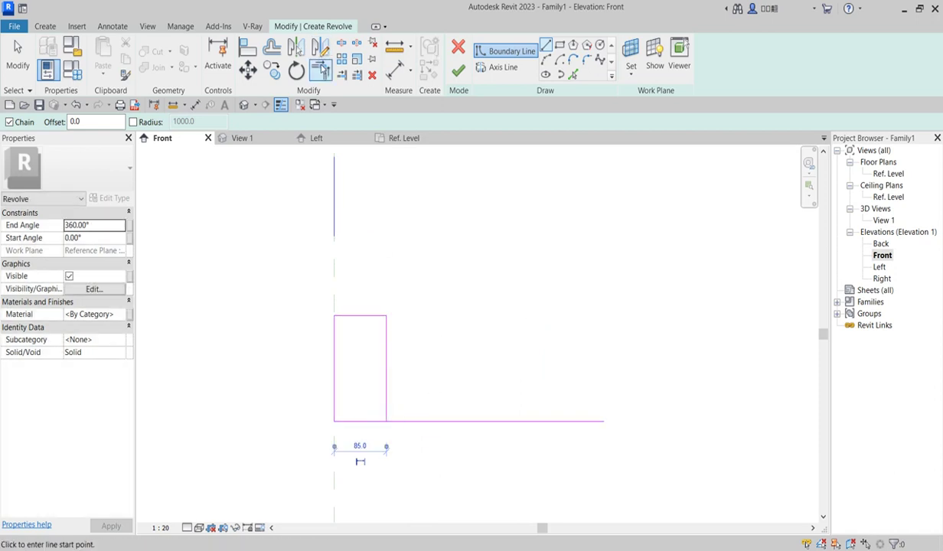
left_click(319, 70)
Trim the base line to the rectangle's right edge and return to straight boundary lines
left_click(375, 421)
left_click(386, 397)
scroll(426, 366, "down", 2)
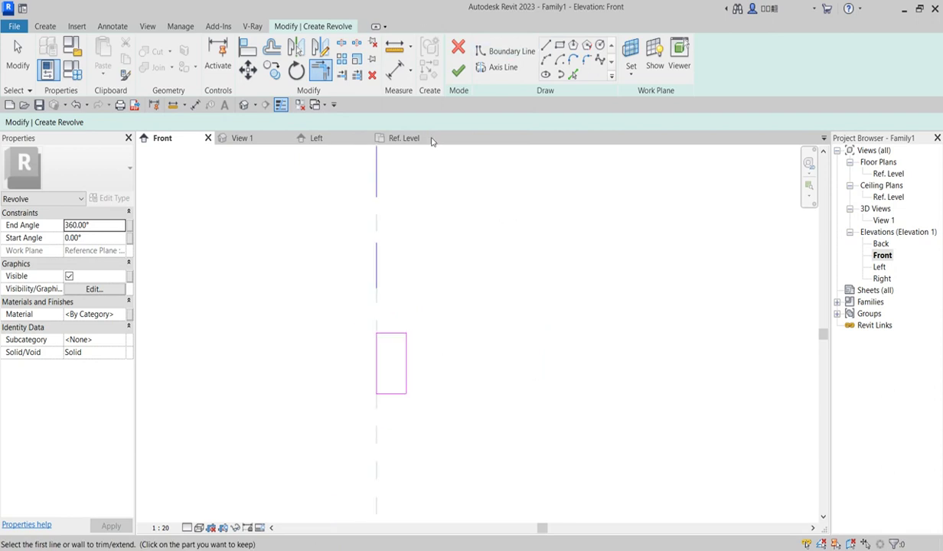
left_click(545, 45)
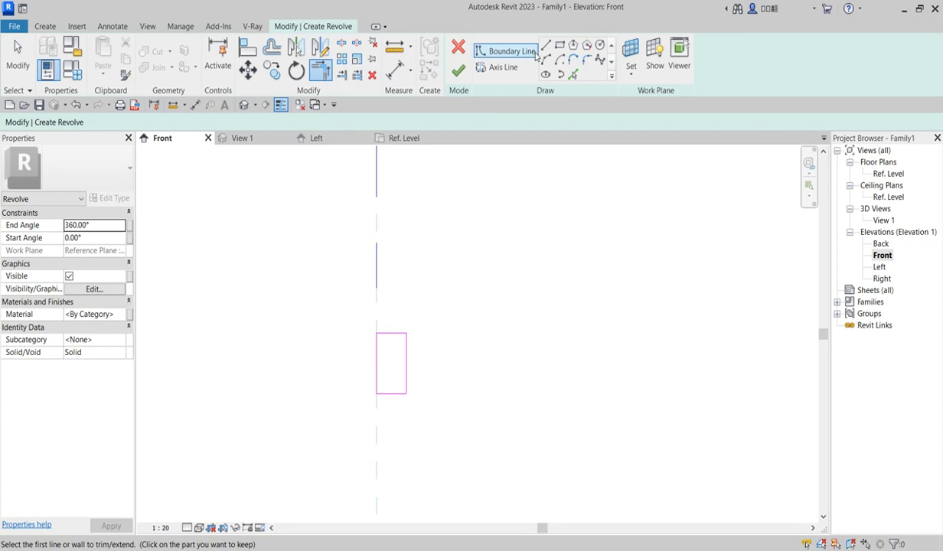
left_click(541, 46)
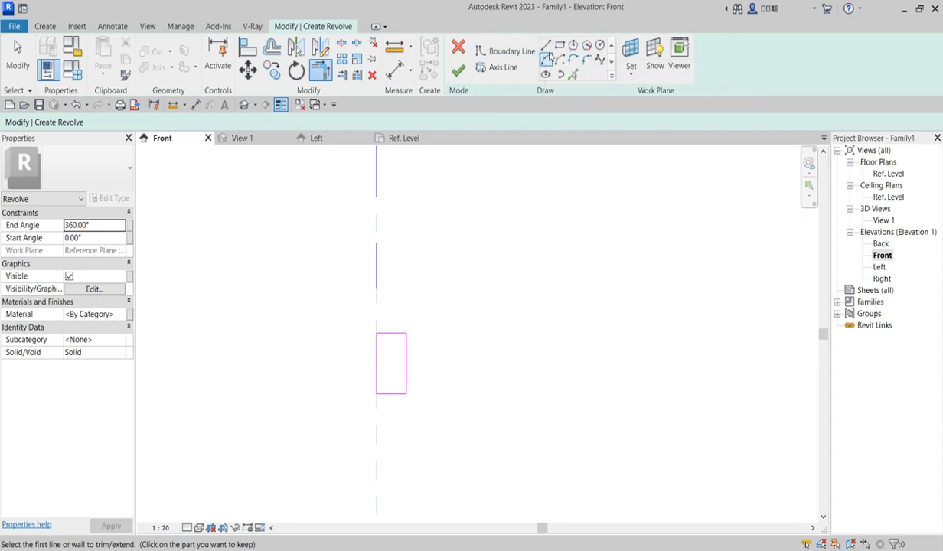
left_click(545, 44)
scroll(306, 393, "up", 1)
scroll(349, 357, "up", 2)
scroll(404, 419, "up", 2)
scroll(405, 433, "up", 2)
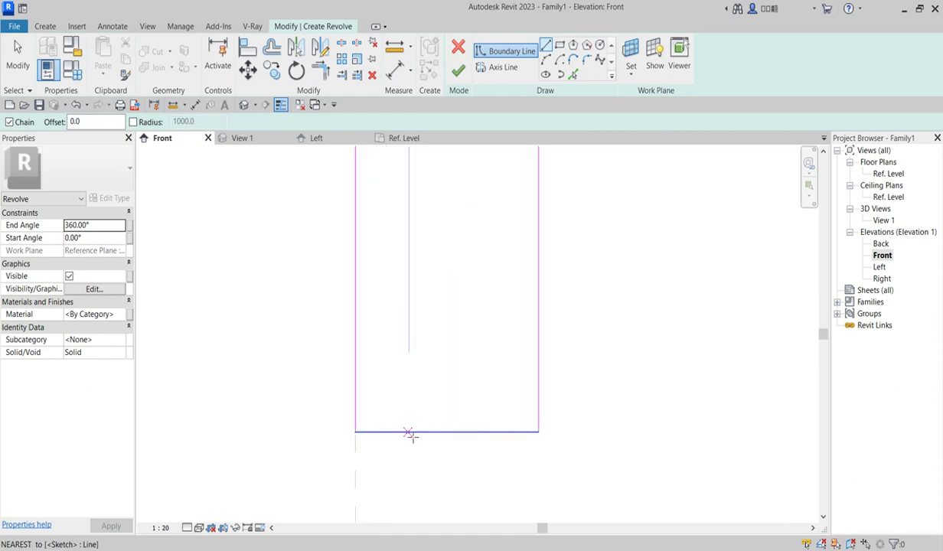
Draw a diagonal chamfer from the rectangle's bottom-left corner and a short vertical above it
left_click(355, 431)
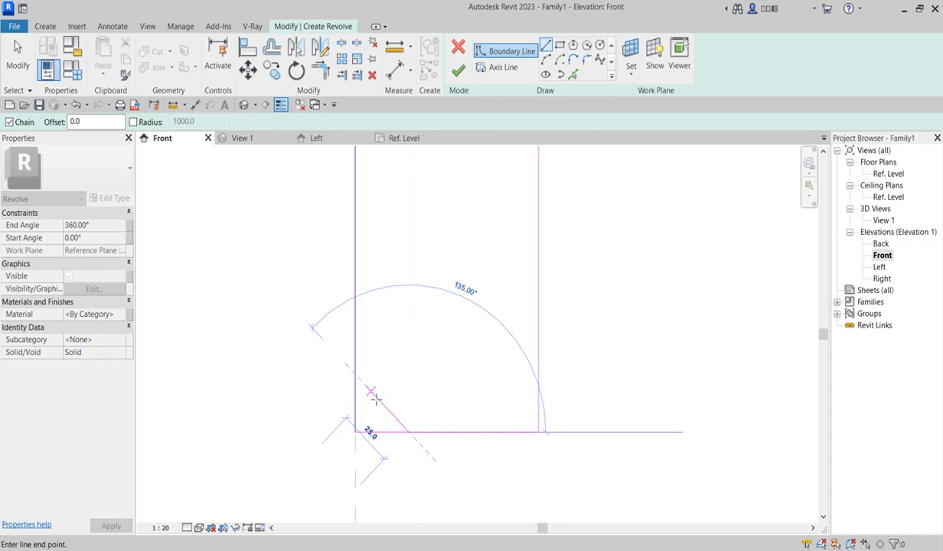
scroll(369, 393, "up", 2)
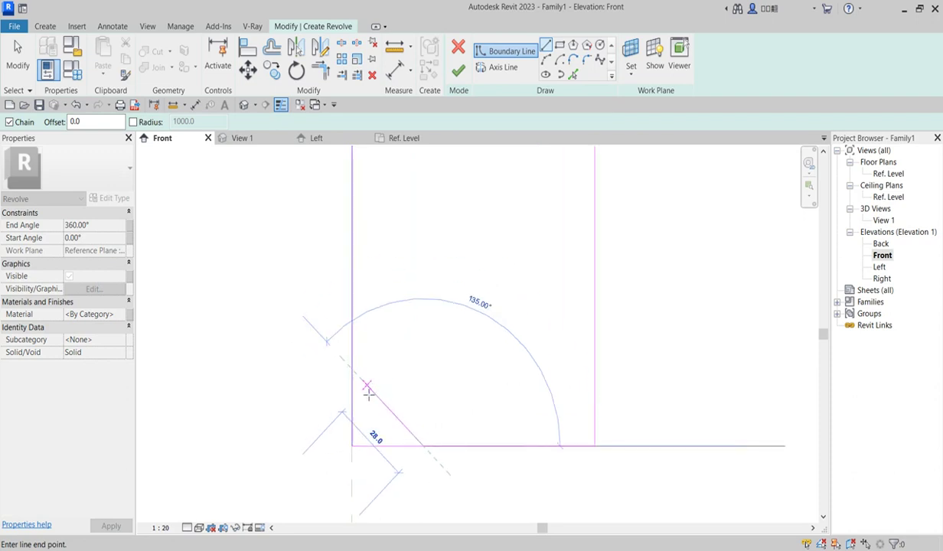
left_click(366, 386)
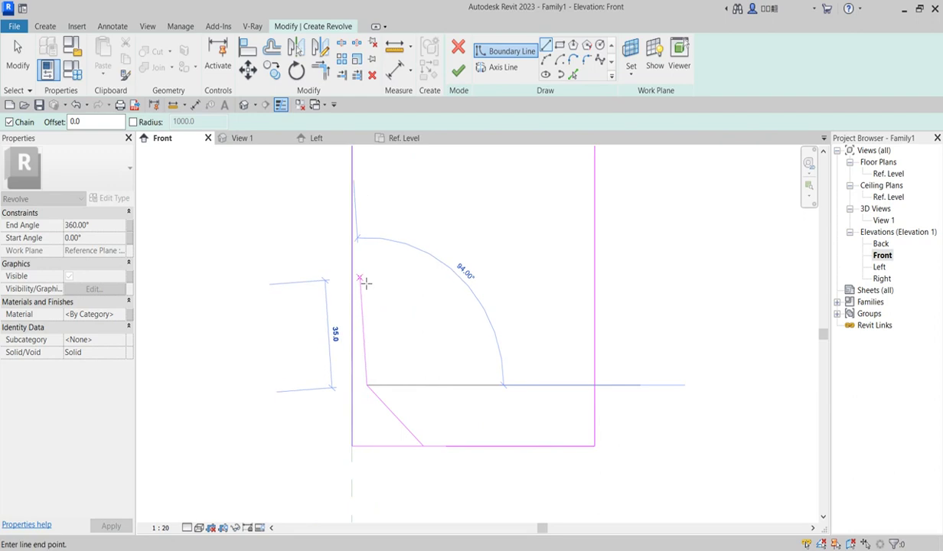
left_click(368, 276)
scroll(415, 259, "down", 2)
scroll(414, 262, "down", 2)
scroll(409, 257, "up", 1)
scroll(404, 239, "up", 1)
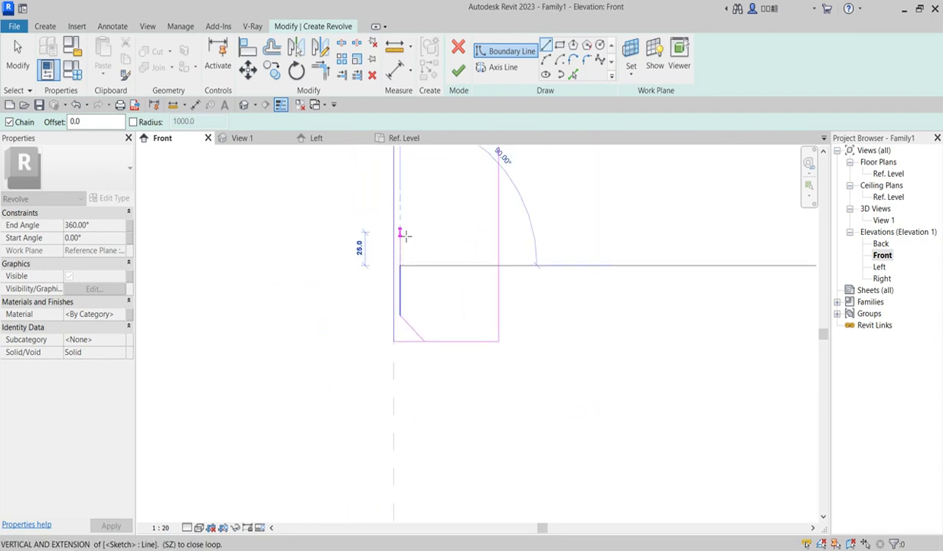
scroll(418, 246, "down", 2)
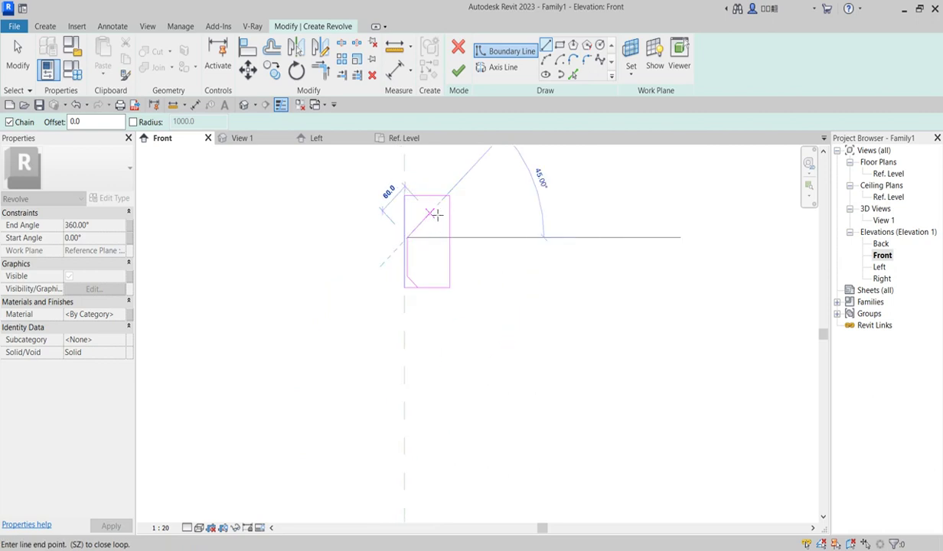
scroll(439, 211, "up", 2)
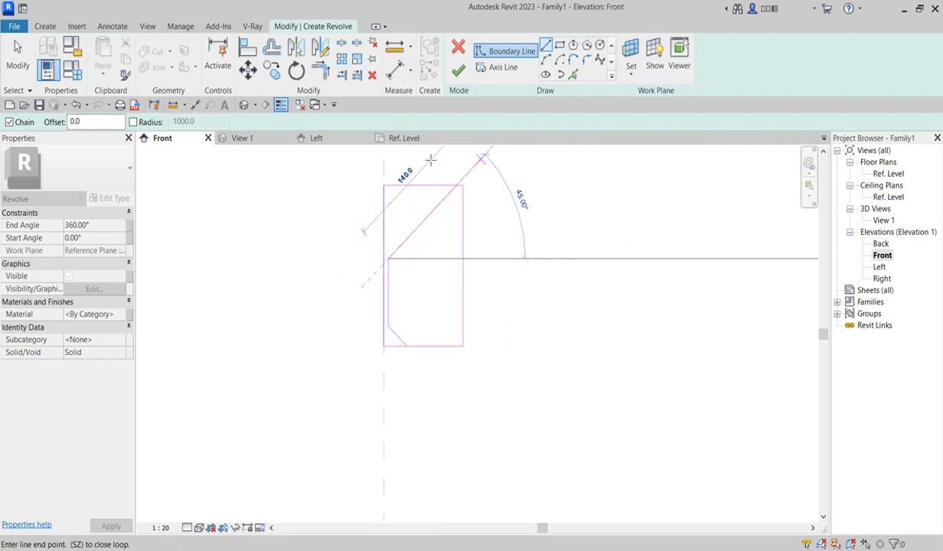
Add a Start-End-Radius arc running up to the rectangle's top edge
left_click(547, 62)
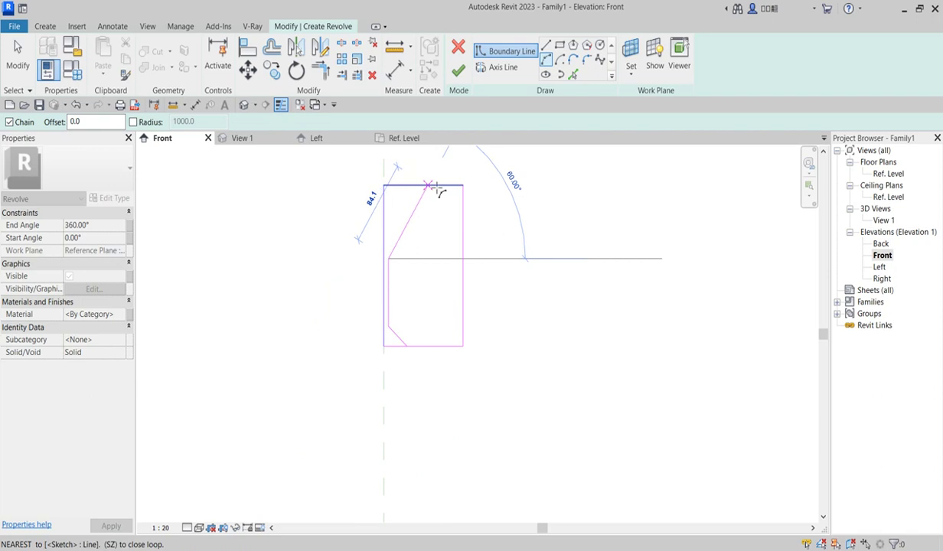
left_click(429, 186)
left_click(419, 222)
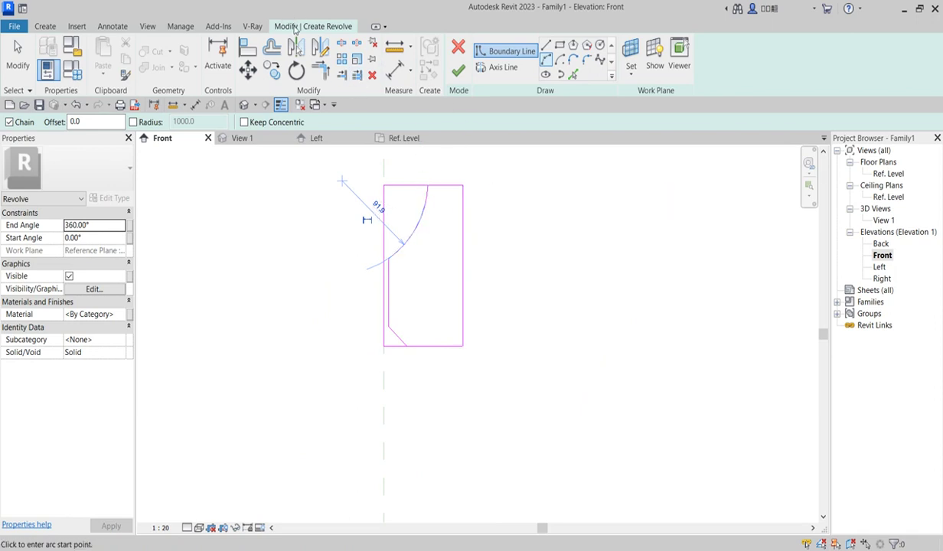
Offset a copy of the arc by a distance of 3
left_click(272, 48)
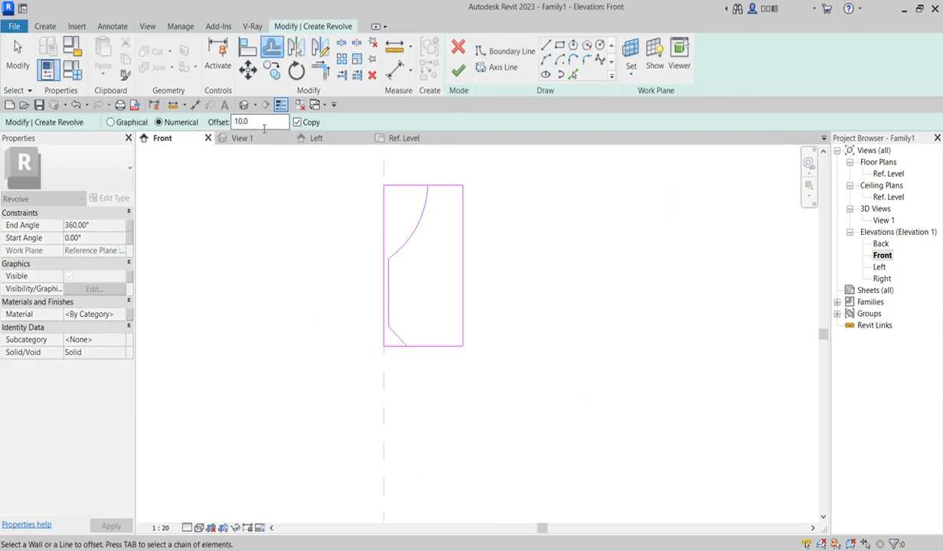
double_click(269, 123)
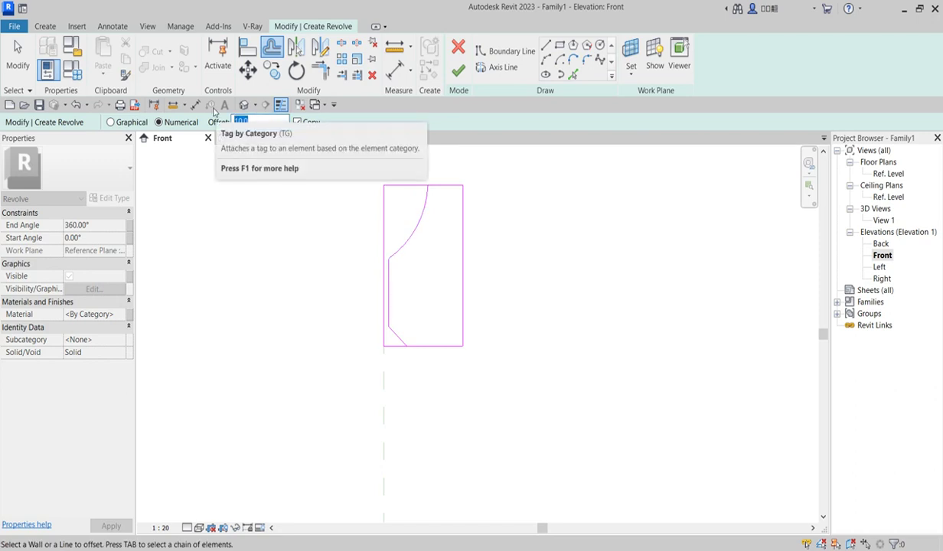
type("3")
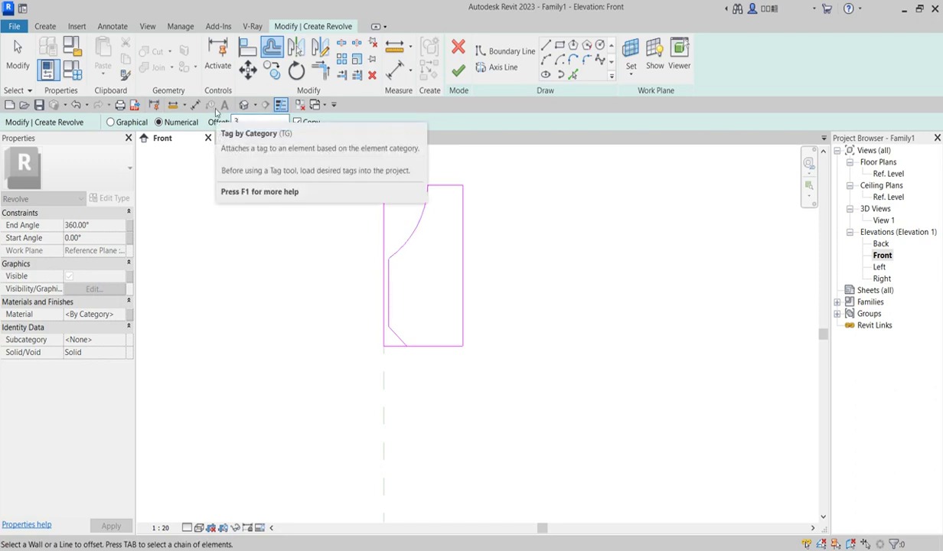
left_click(417, 221)
scroll(385, 298, "up", 2)
scroll(437, 284, "down", 2)
Trim the offset arc and draw a short connector from the vertical line's top
left_click(318, 69)
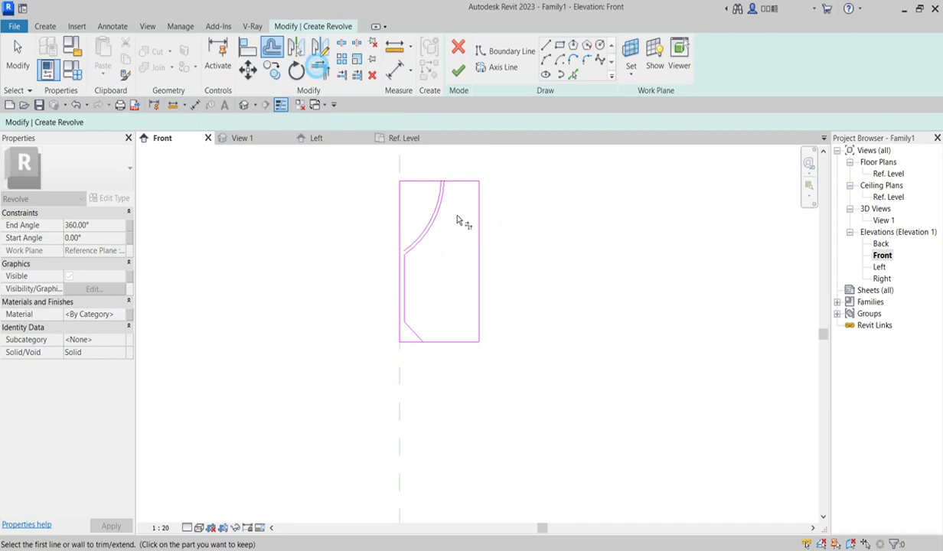
scroll(452, 230, "up", 1)
scroll(435, 264, "up", 1)
left_click(404, 224)
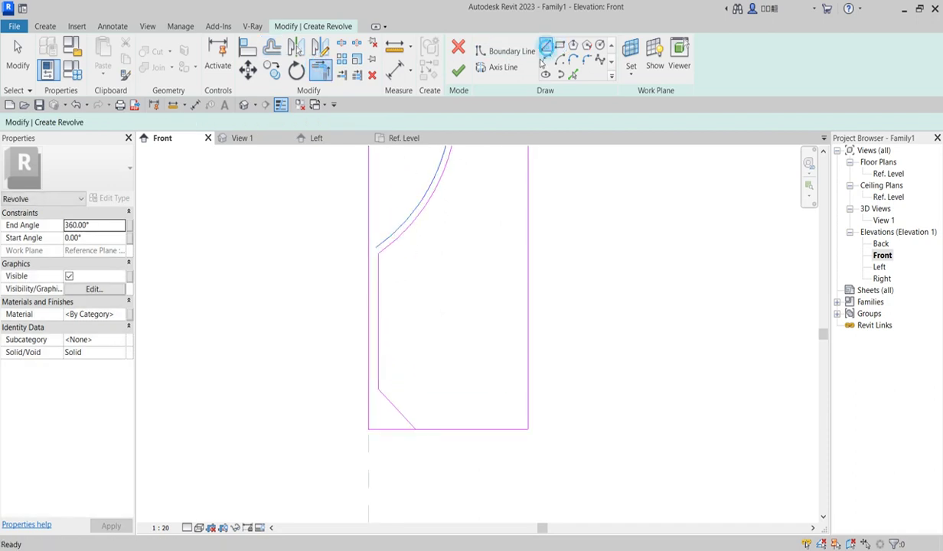
left_click(546, 44)
scroll(383, 241, "up", 1)
left_click(365, 258)
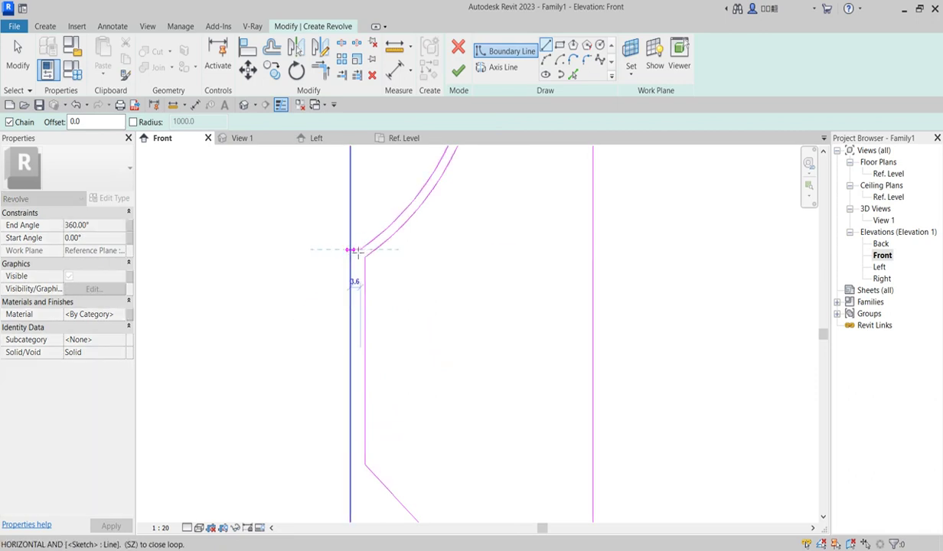
Trim the arc to meet the left vertical line at a corner
left_click(320, 70)
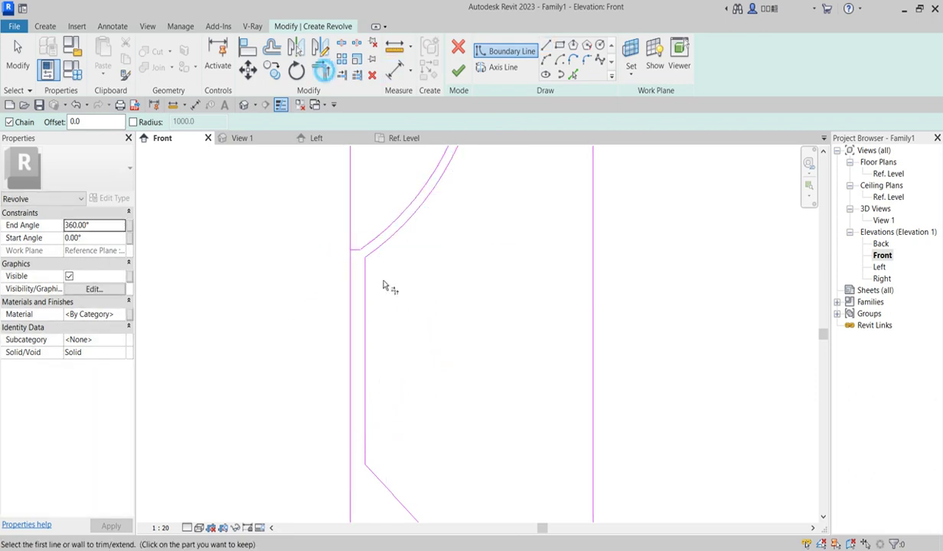
left_click(352, 267)
left_click(358, 254)
scroll(360, 268, "down", 2)
scroll(418, 280, "down", 2)
scroll(439, 187, "up", 2)
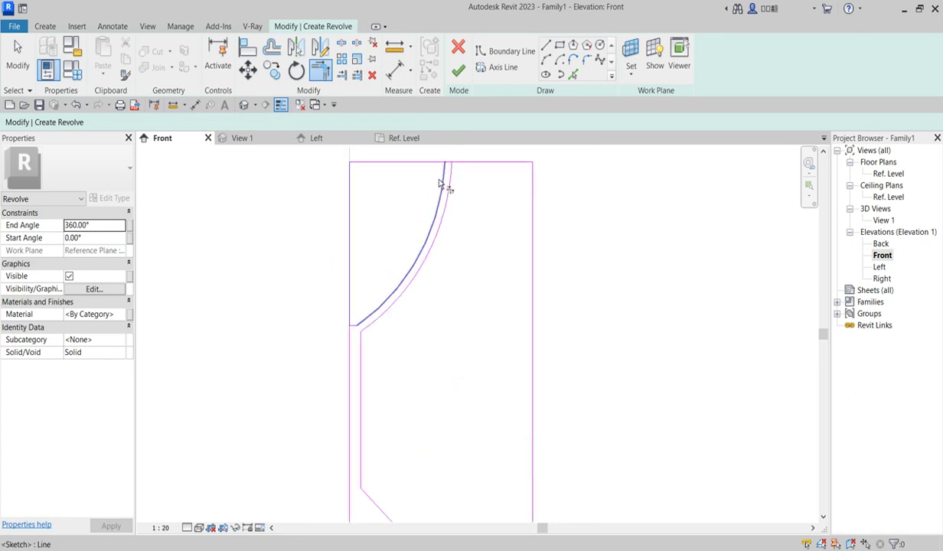
scroll(448, 165, "up", 3)
scroll(450, 161, "up", 3)
Trim the arc and top line into a corner, and the diagonal against the bottom line
left_click(433, 188)
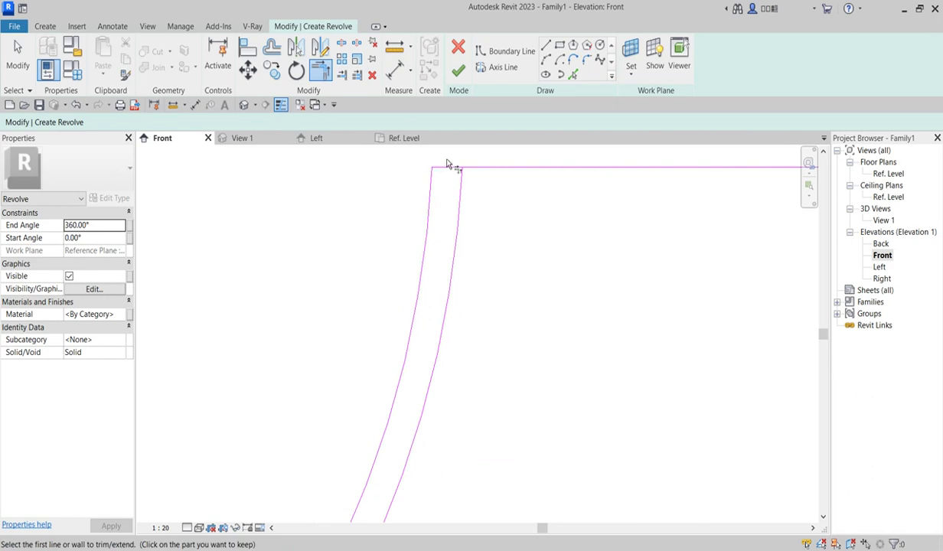
left_click(453, 169)
scroll(475, 200, "down", 3)
scroll(487, 213, "down", 3)
scroll(457, 294, "up", 2)
scroll(462, 298, "up", 2)
left_click(462, 292)
left_click(482, 272)
scroll(579, 254, "down", 4)
End trimming and delete the extra right vertical sketch line
right_click(646, 238)
left_click(674, 243)
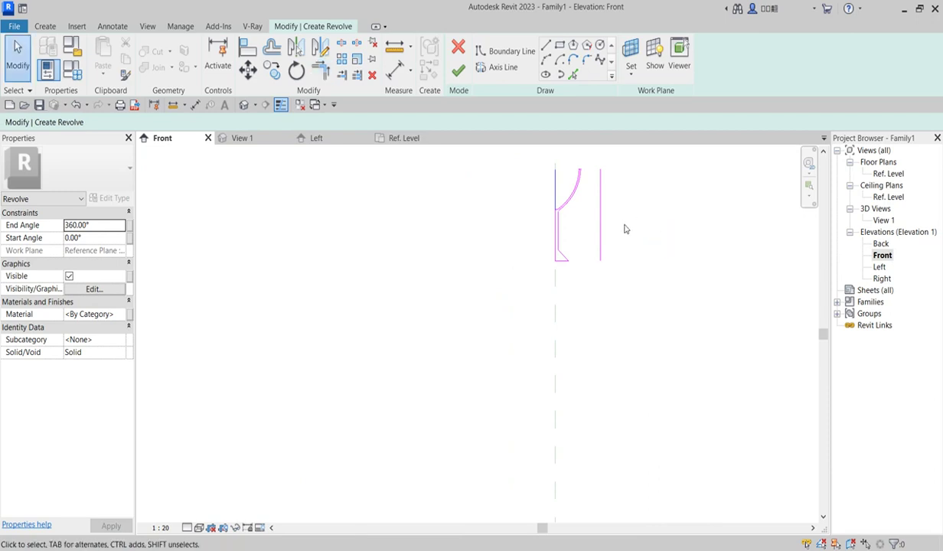
left_click(599, 217)
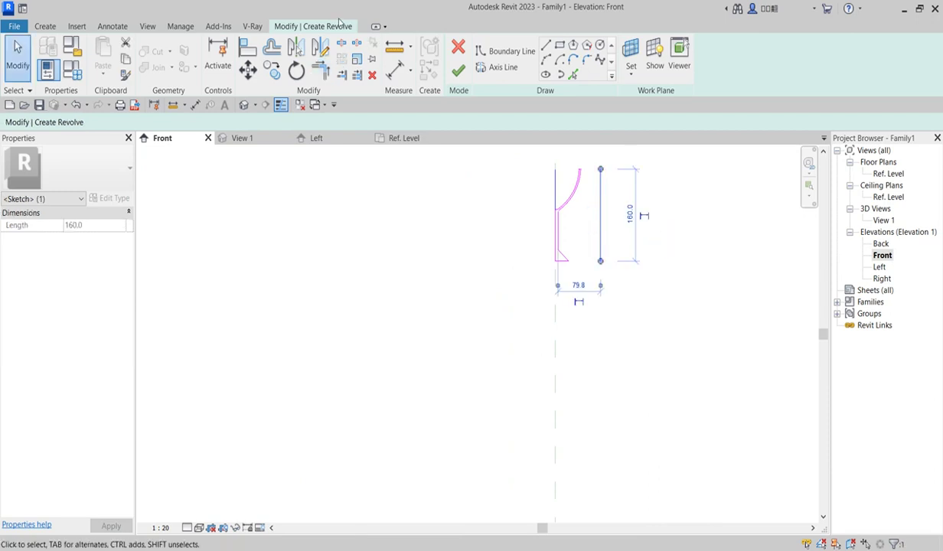
left_click(371, 76)
Finish the revolve sketch into a solid wine glass
left_click(457, 70)
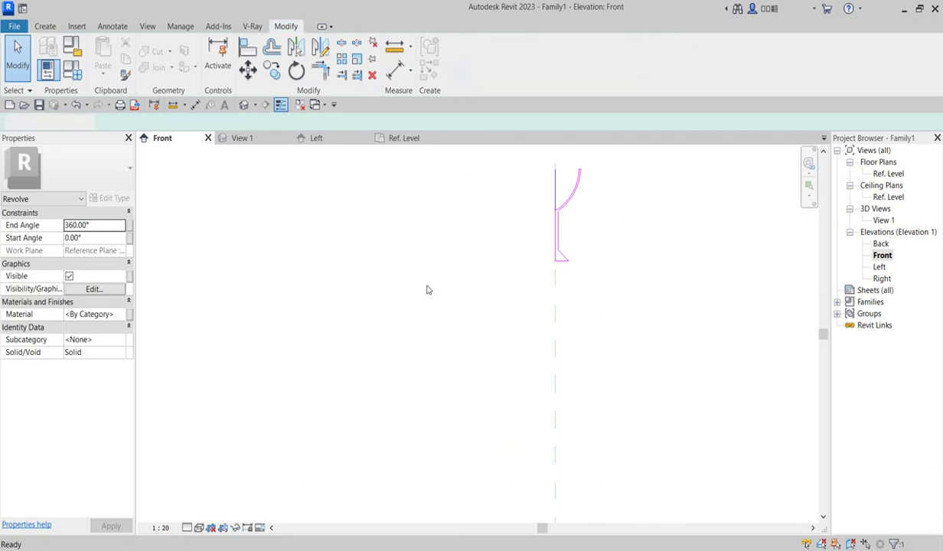
scroll(490, 321, "down", 2)
left_click(551, 275)
scroll(505, 297, "up", 2)
scroll(558, 247, "down", 1)
scroll(558, 247, "down", 1)
Open 3D View 1, turn it to an isometric corner, and select the glass
double_click(883, 221)
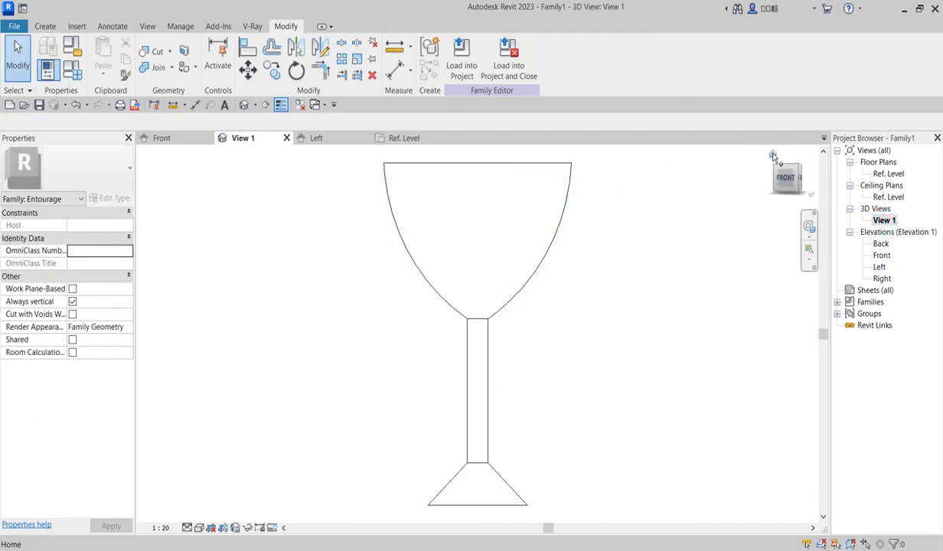
left_click(794, 165)
scroll(442, 308, "up", 2)
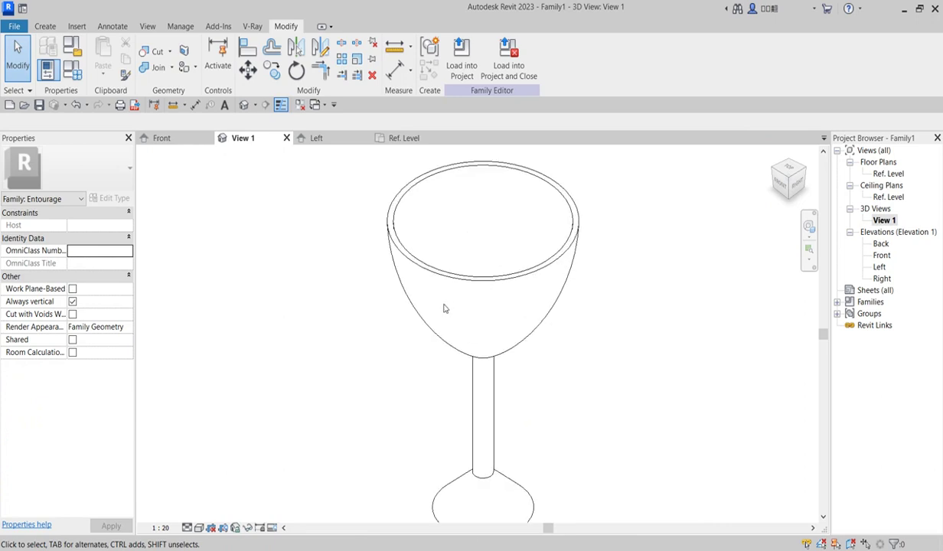
scroll(468, 297, "down", 3)
left_click(468, 292)
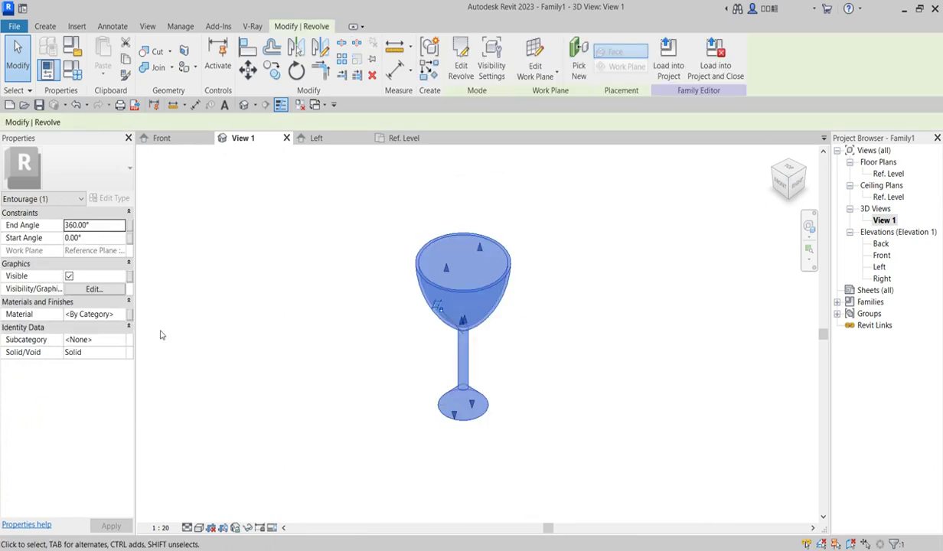
Duplicate the Analytical Panels material and name the copy 'wine glass'
left_click(116, 313)
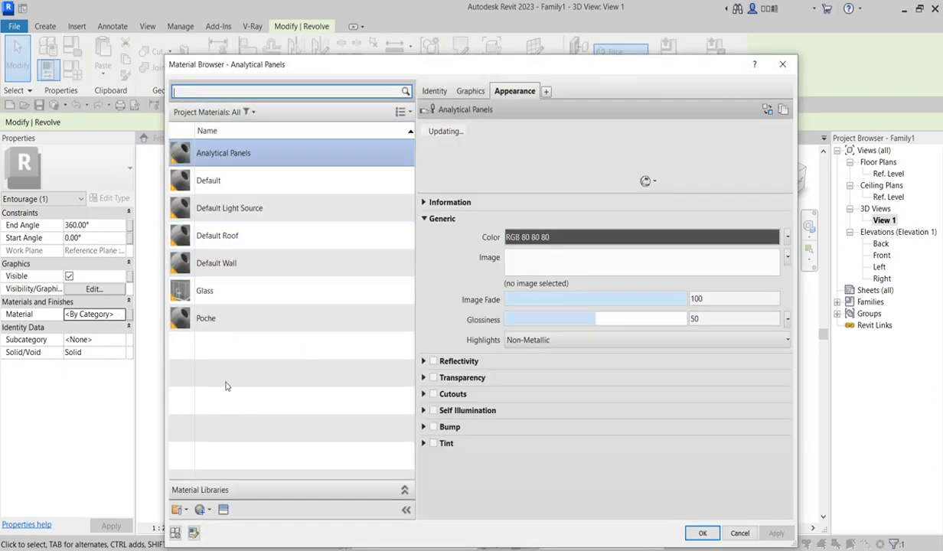
right_click(231, 152)
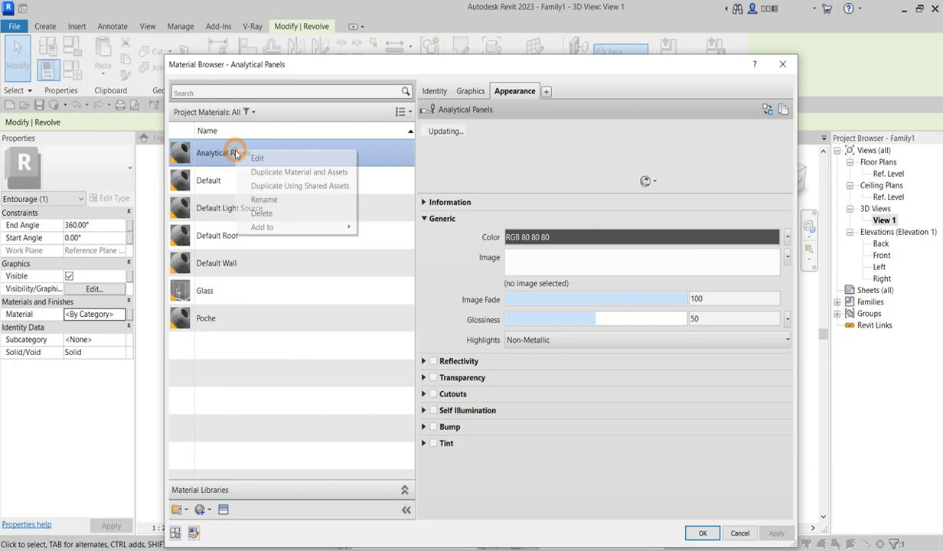
left_click(280, 173)
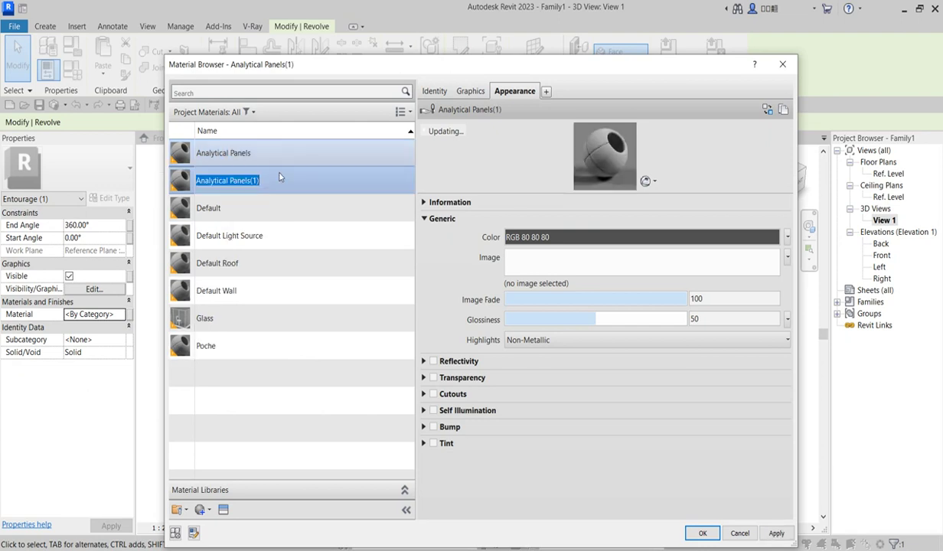
type("wine glass")
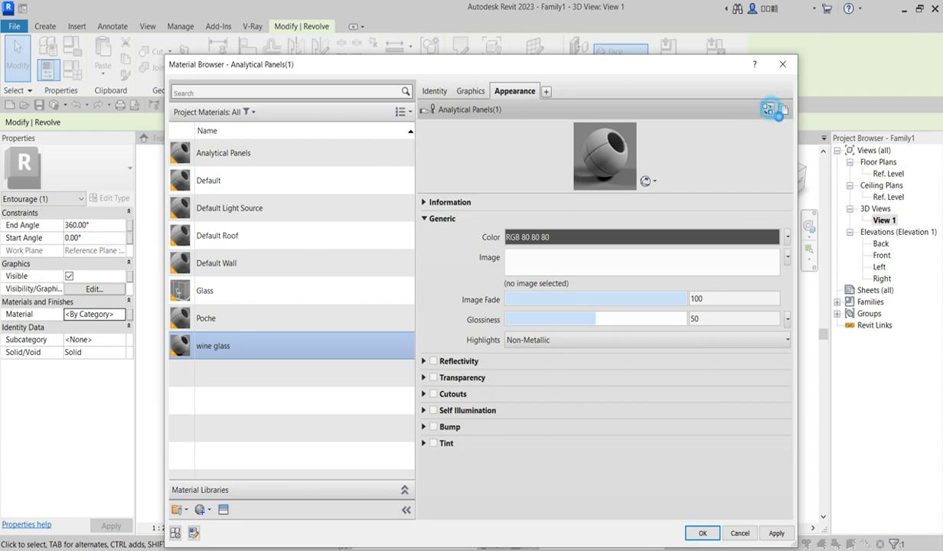
Replace the wine glass appearance asset with Glass (Clear) from Physical Assets > Glass > Smooth
left_click(768, 110)
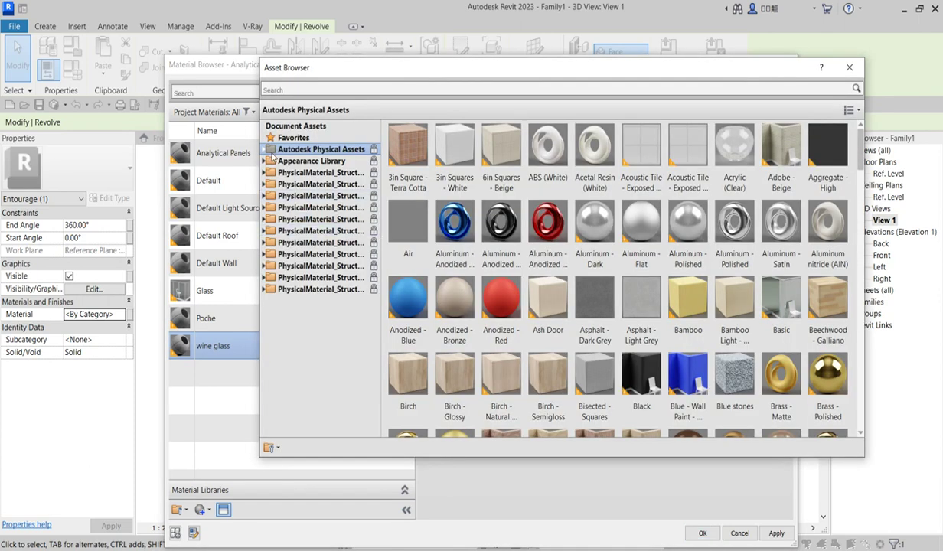
left_click(265, 150)
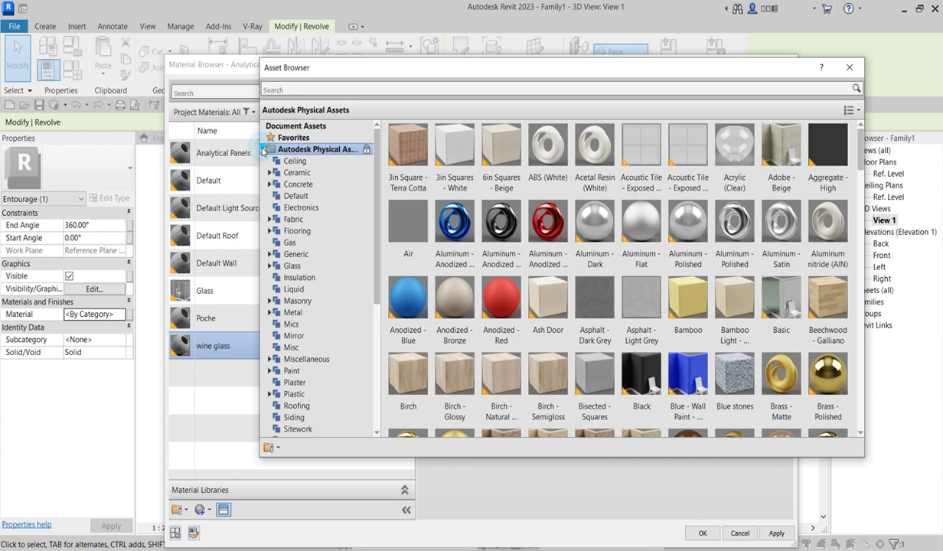
left_click(298, 266)
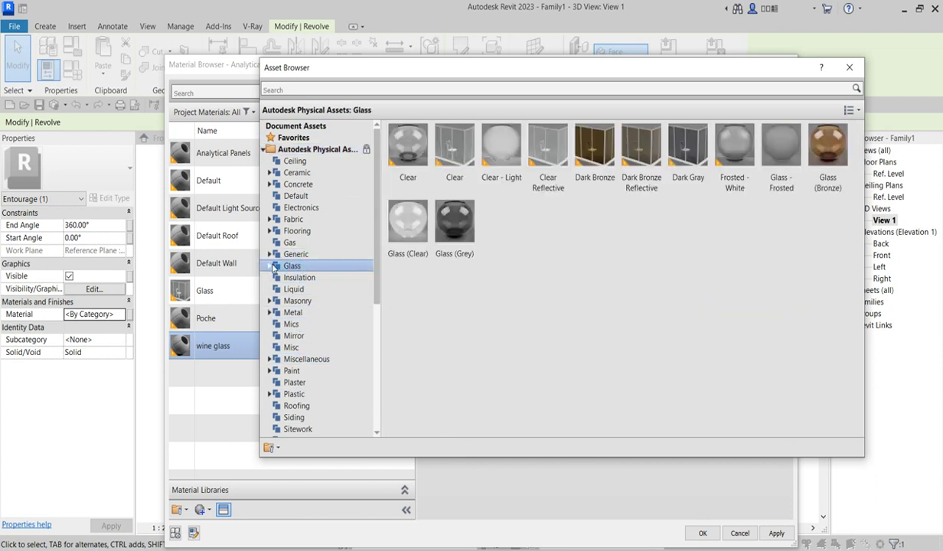
left_click(269, 266)
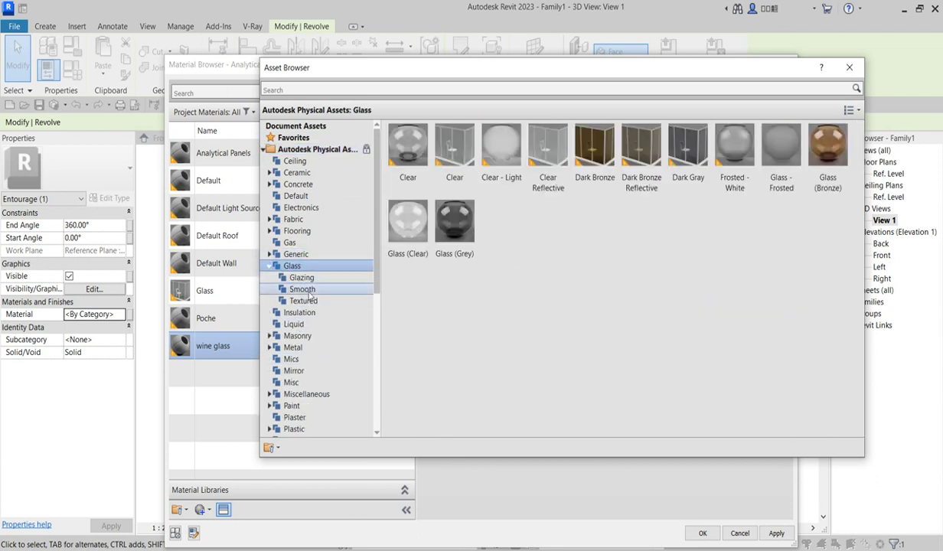
left_click(298, 290)
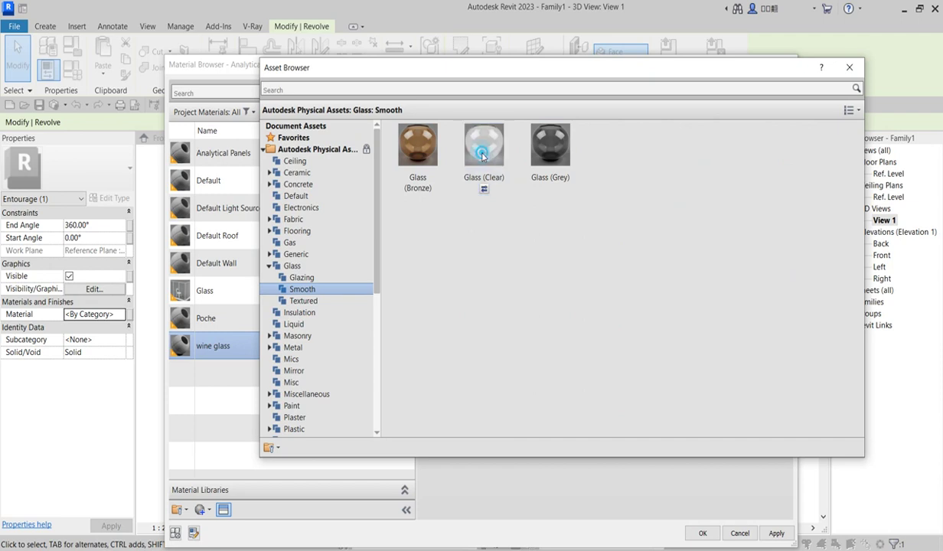
left_click(307, 300)
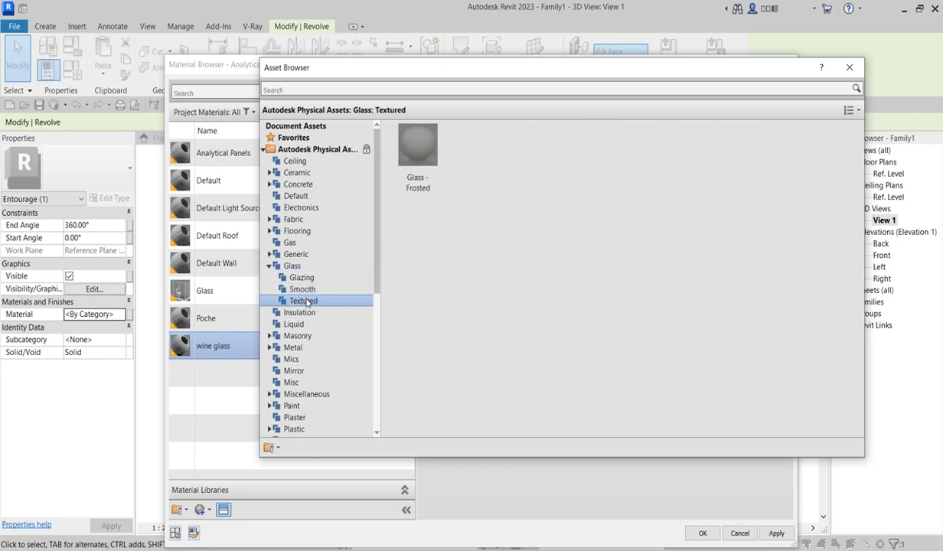
left_click(302, 289)
left_click(301, 277)
left_click(302, 290)
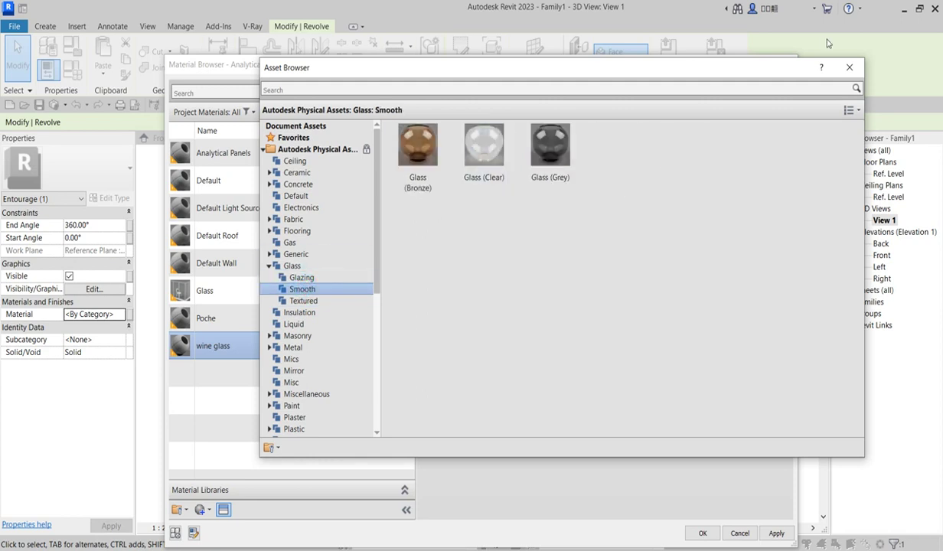
left_click(849, 67)
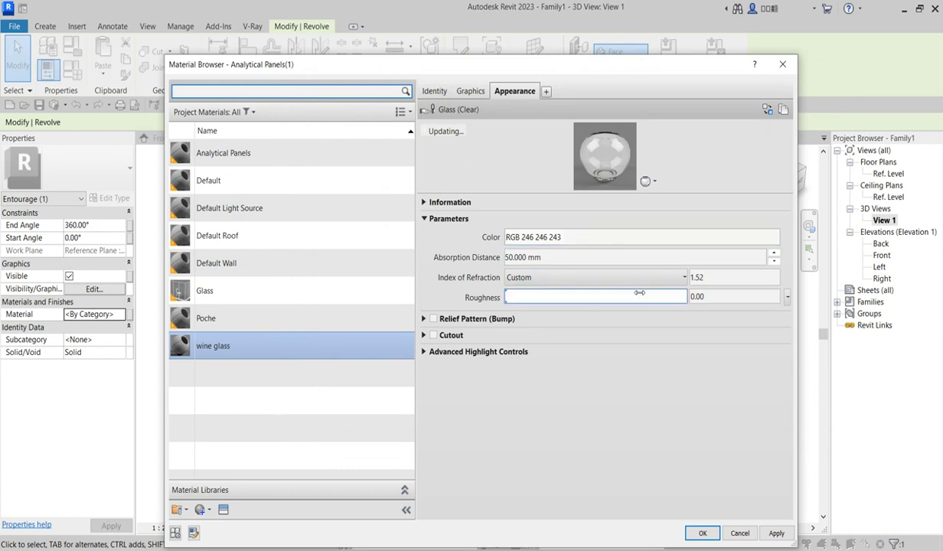
Tint the wine glass material light blue (RGB 224 248 254) and assign it to the revolve
left_click(721, 237)
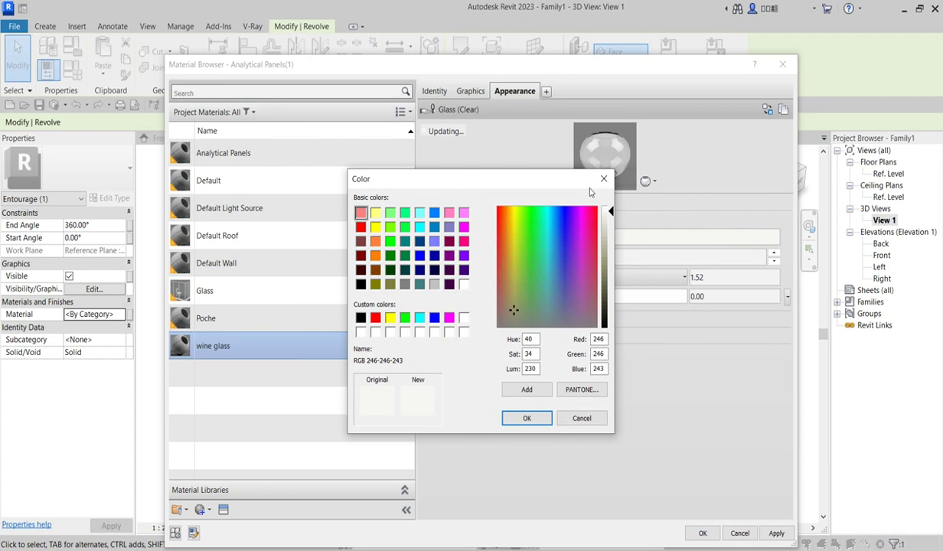
left_click(551, 212)
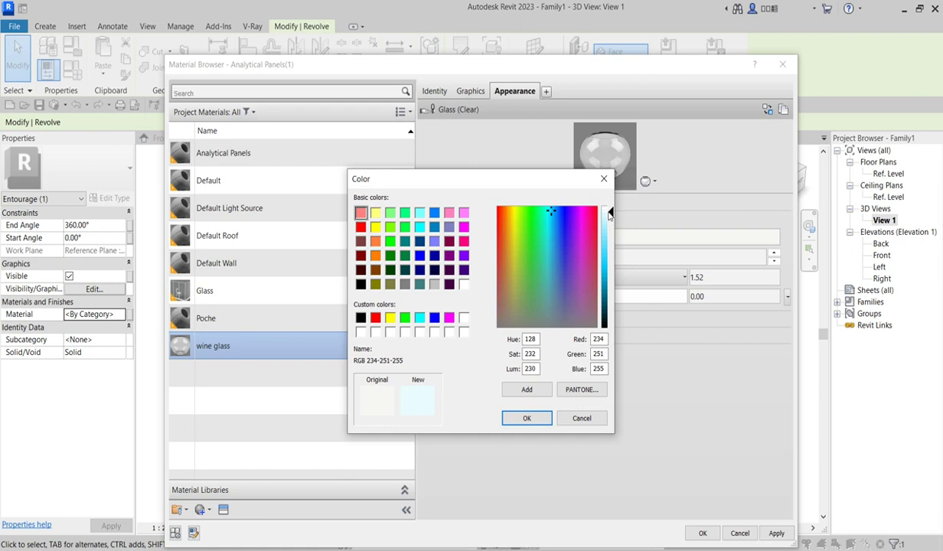
left_click(542, 420)
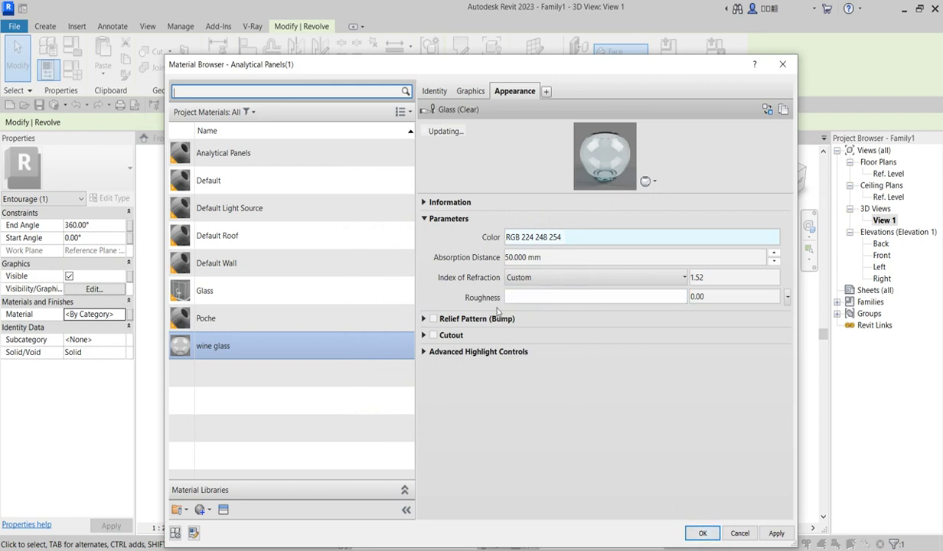
left_click(697, 534)
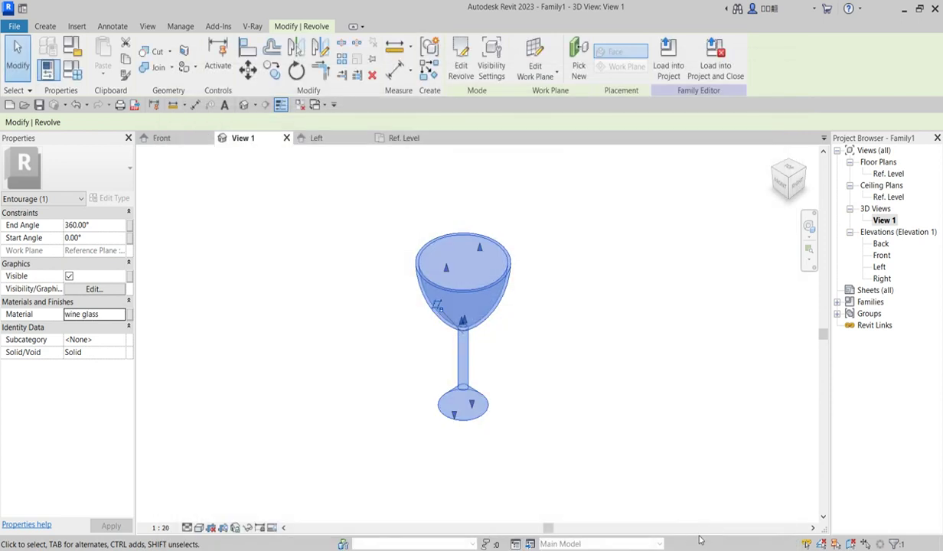
Switch the 3D view to the Realistic visual style with nothing selected
left_click(623, 291)
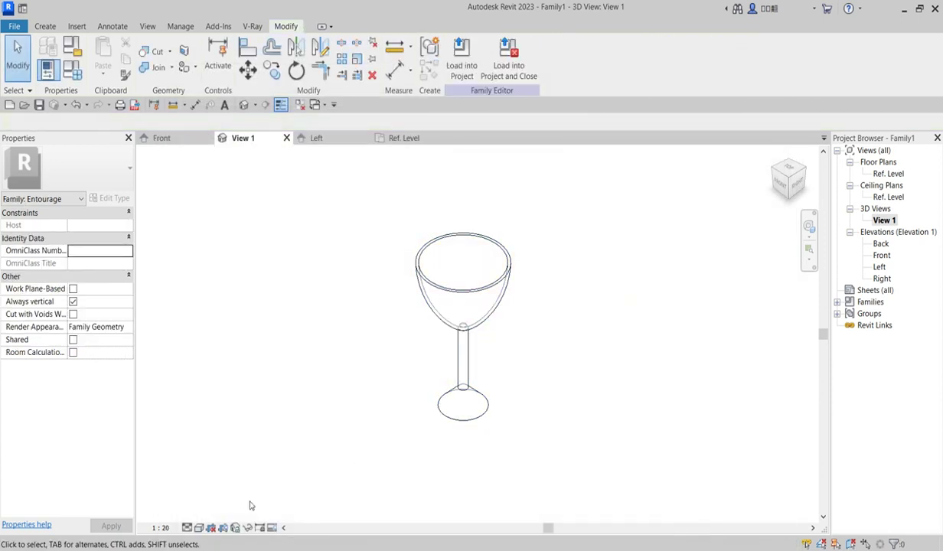
left_click(198, 528)
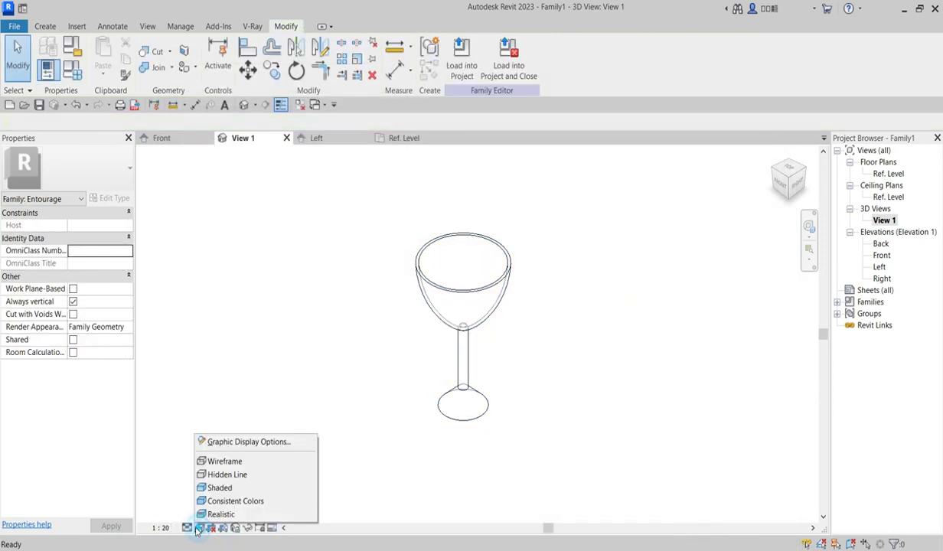
left_click(207, 509)
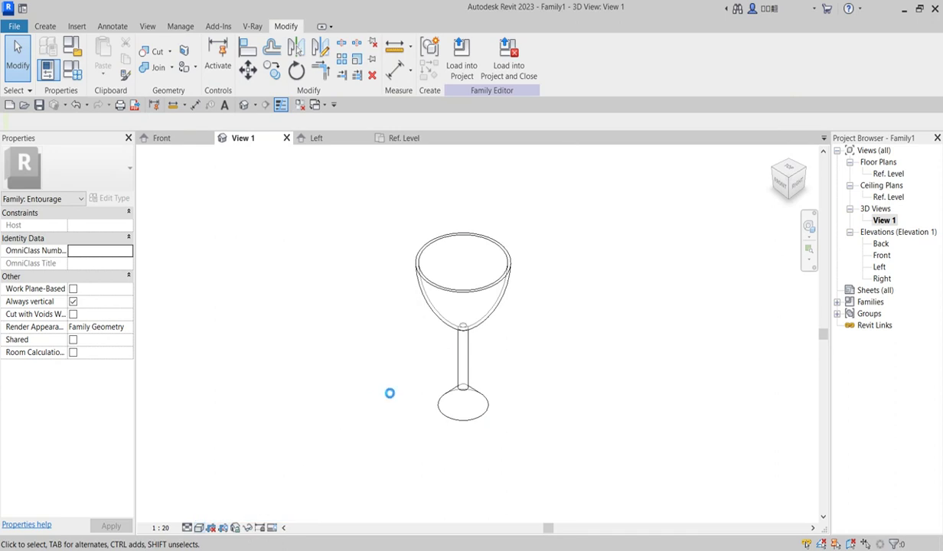
Zoom to fit and orbit the wine glass back to a higher isometric angle
key("z")
key("f")
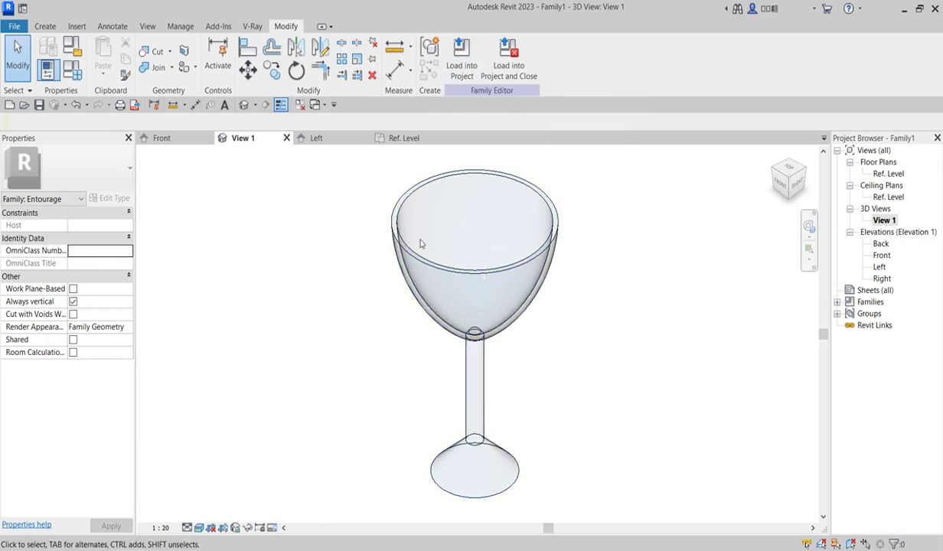
middle_click_drag(466, 211, 526, 318, "shift")
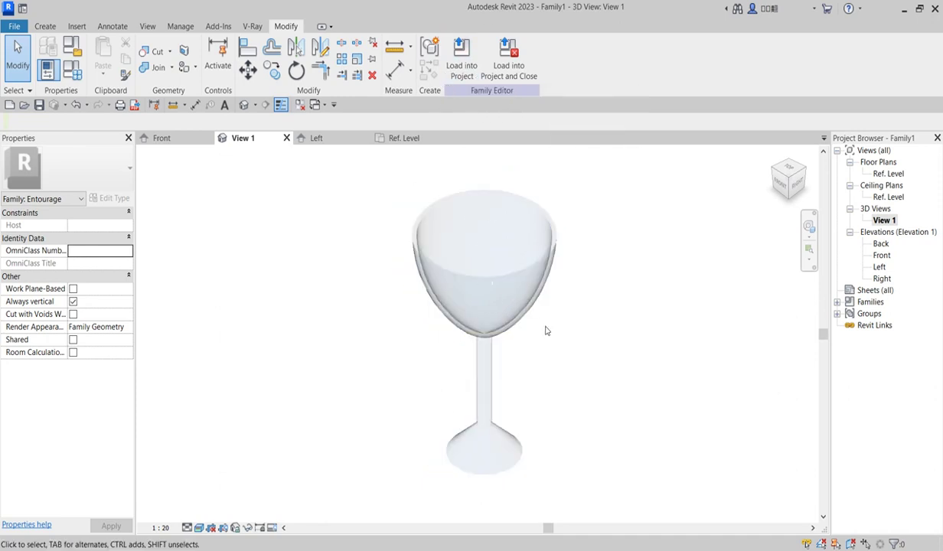
left_click(779, 181)
left_click(365, 329)
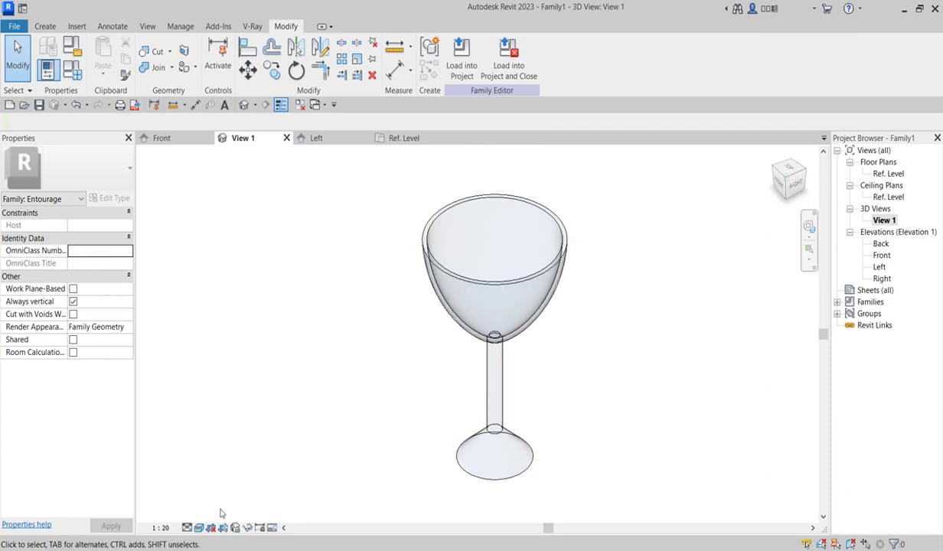